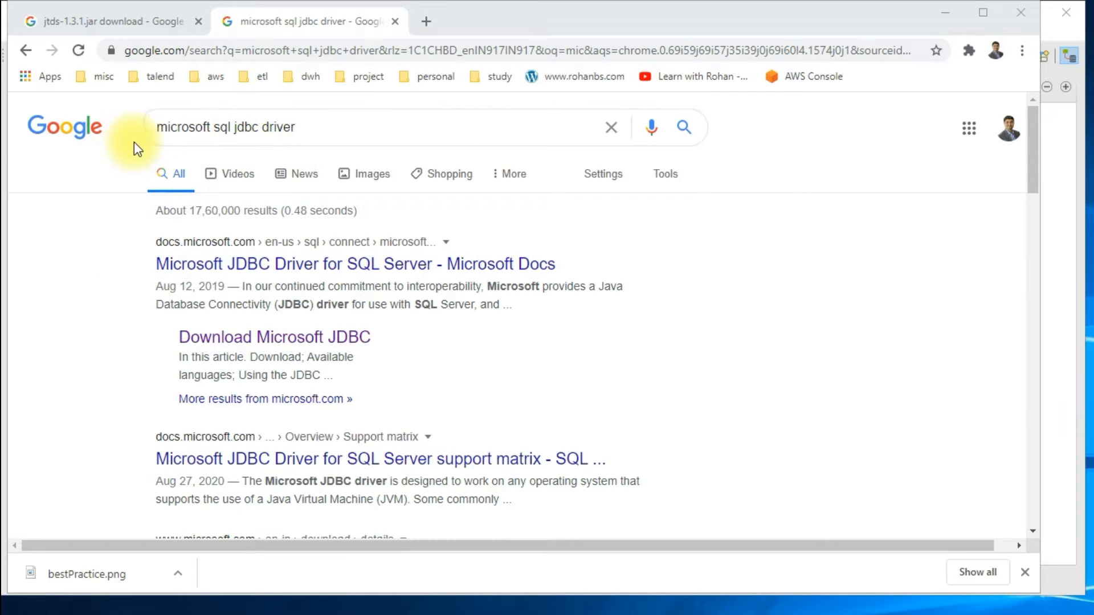
# Open the Download Microsoft JDBC Driver for SQL Server page from the search results and review its version information
pyautogui.moveTo(159, 131); pyautogui.dragTo(318, 141)
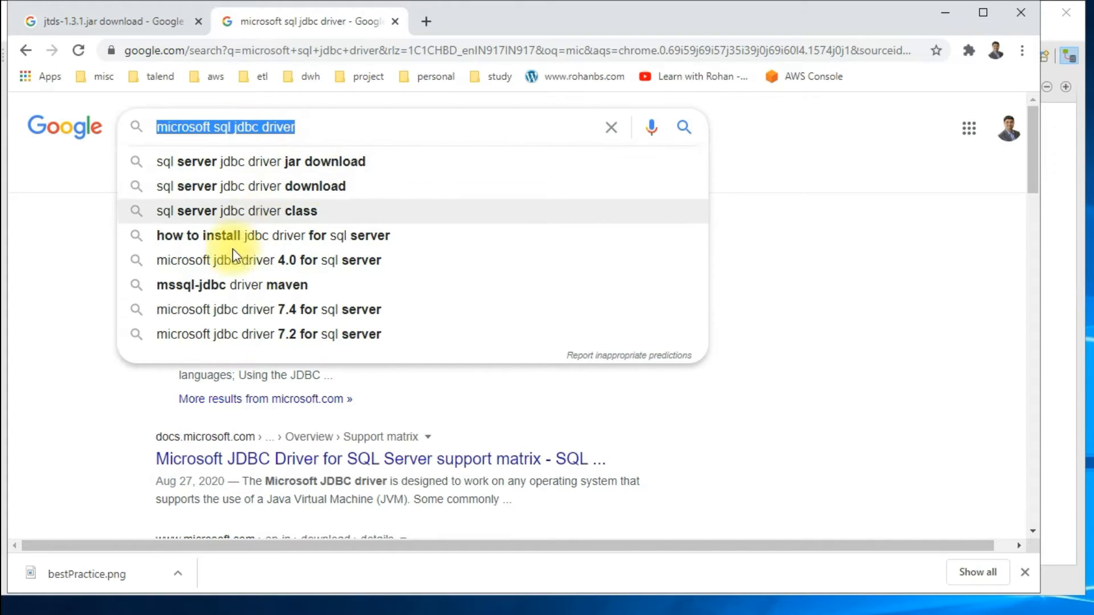
pyautogui.click(40, 408)
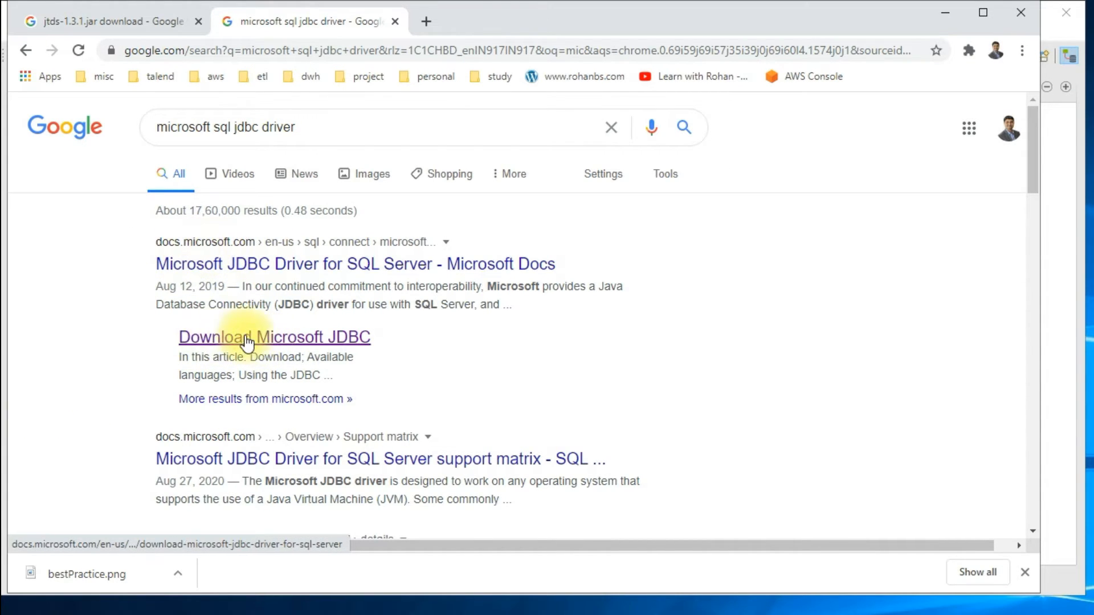
pyautogui.click(278, 345)
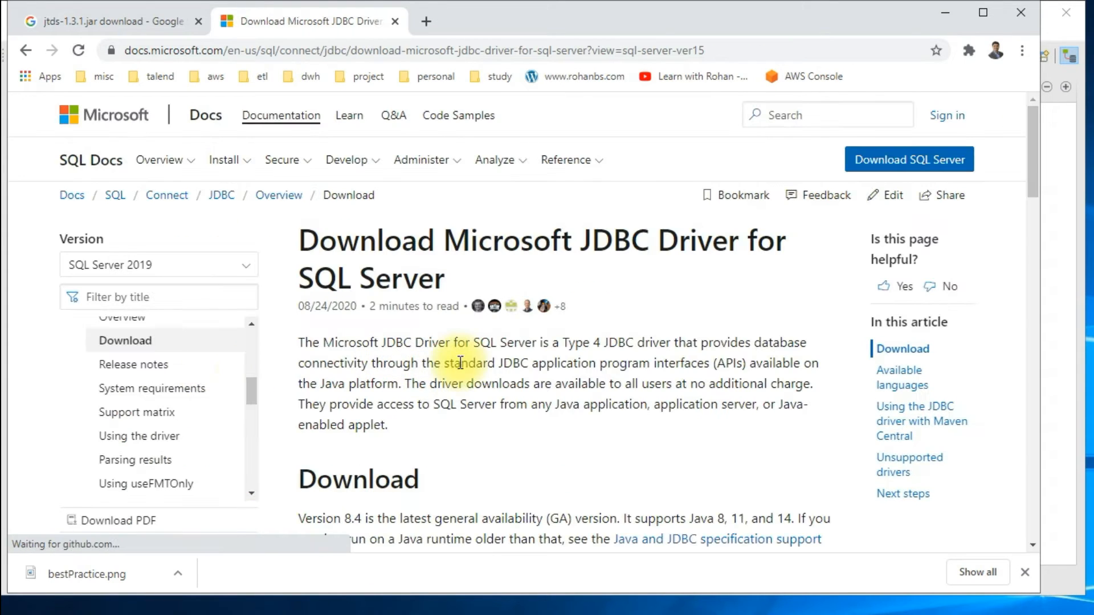
pyautogui.scroll(-8, 640, 447)
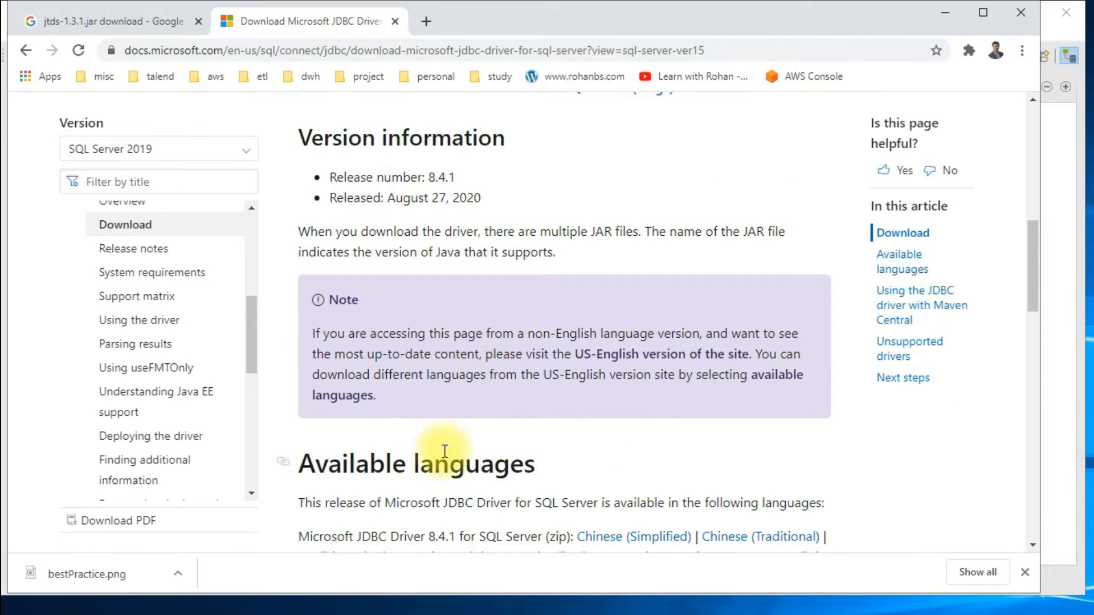
# Locate ntlmauth.dll in the x64 SSO subfolder of the jtds-1.3.1-dist folder in File Explorer
pyautogui.click(141, 23)
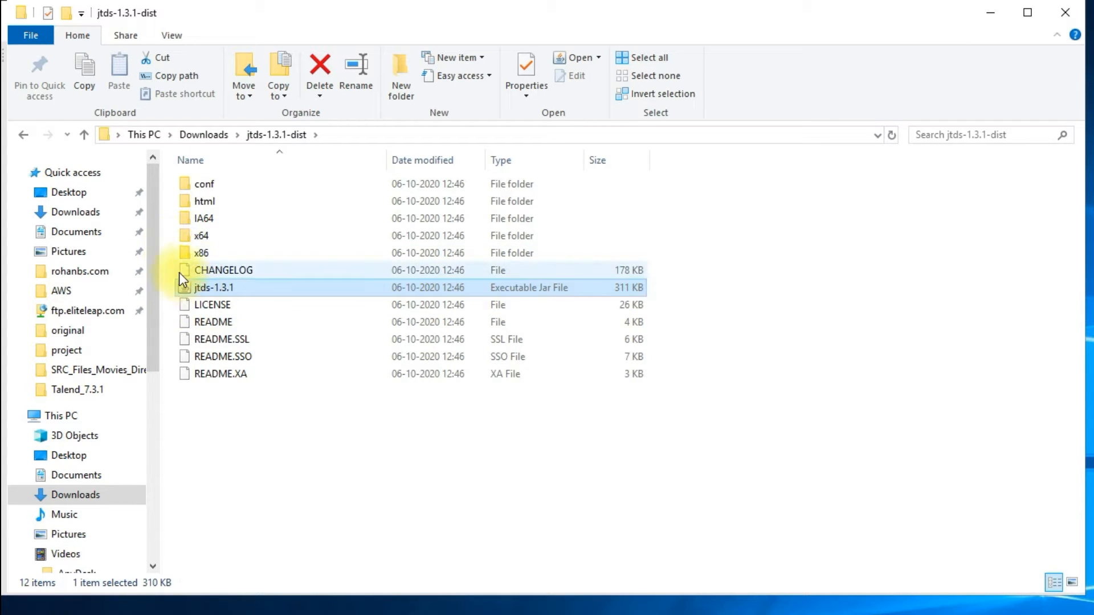
pyautogui.doubleClick(186, 238)
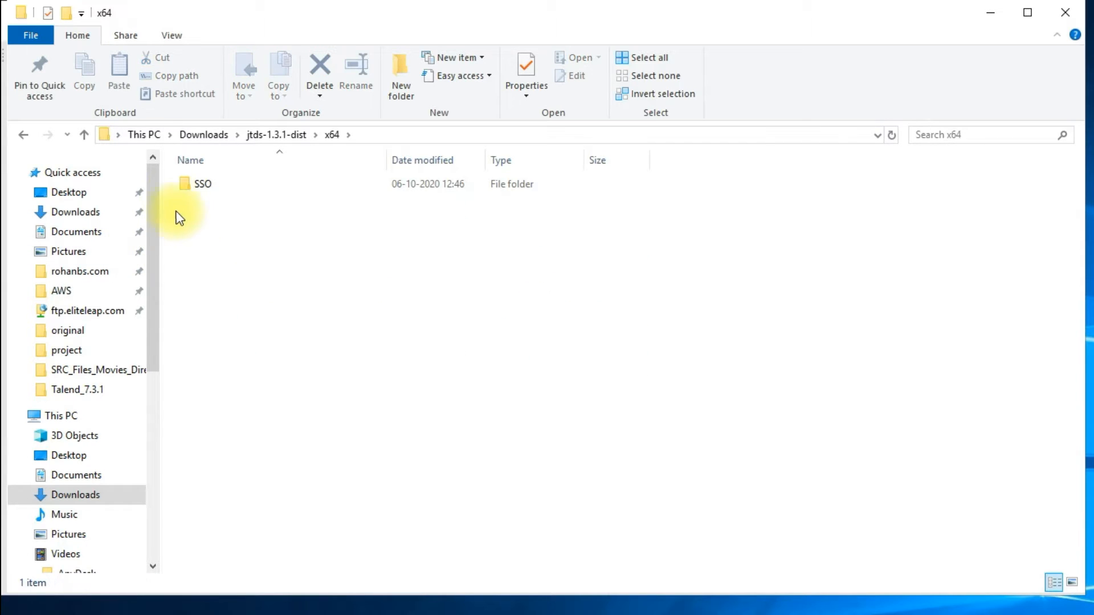
pyautogui.doubleClick(191, 183)
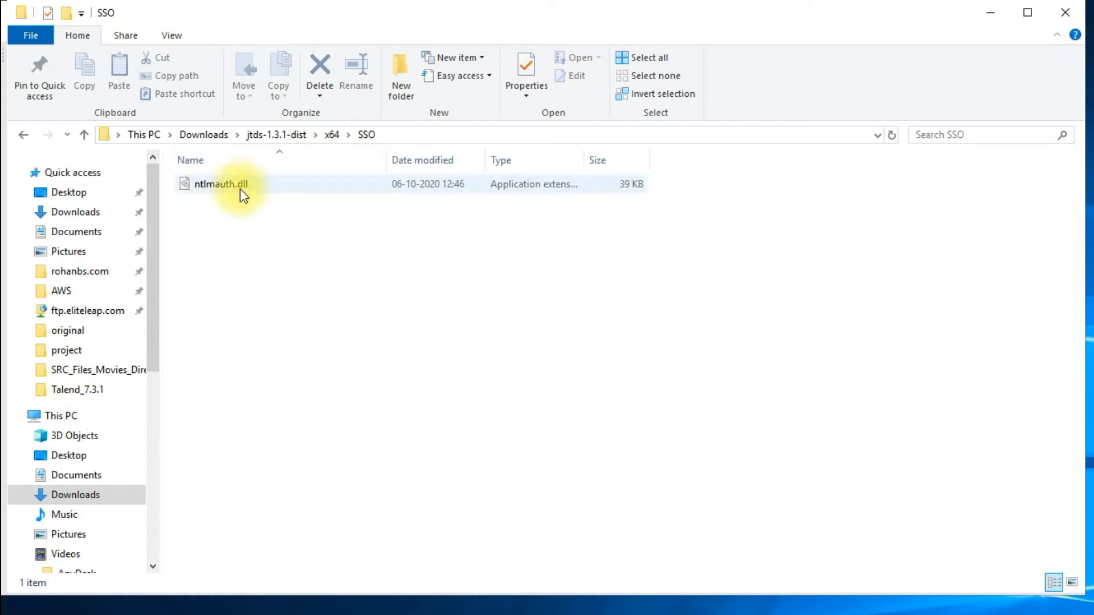
pyautogui.click(205, 187)
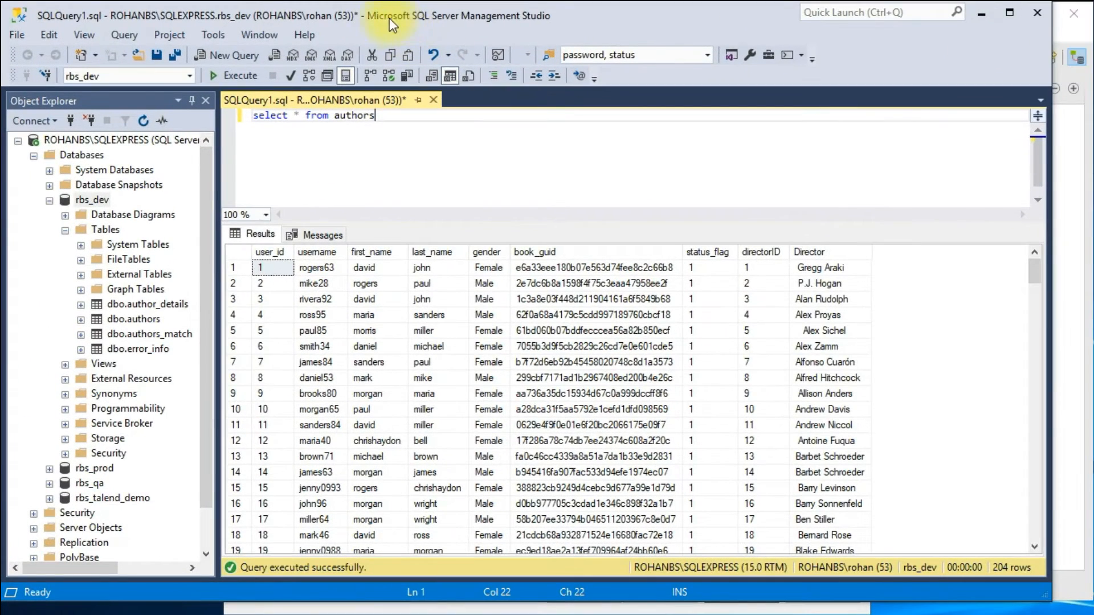
# Switch to SQL Server Management Studio and examine the SQLEXPRESS server's databases and the rbs_dev tables, including dbo.error_info
pyautogui.click(91, 142)
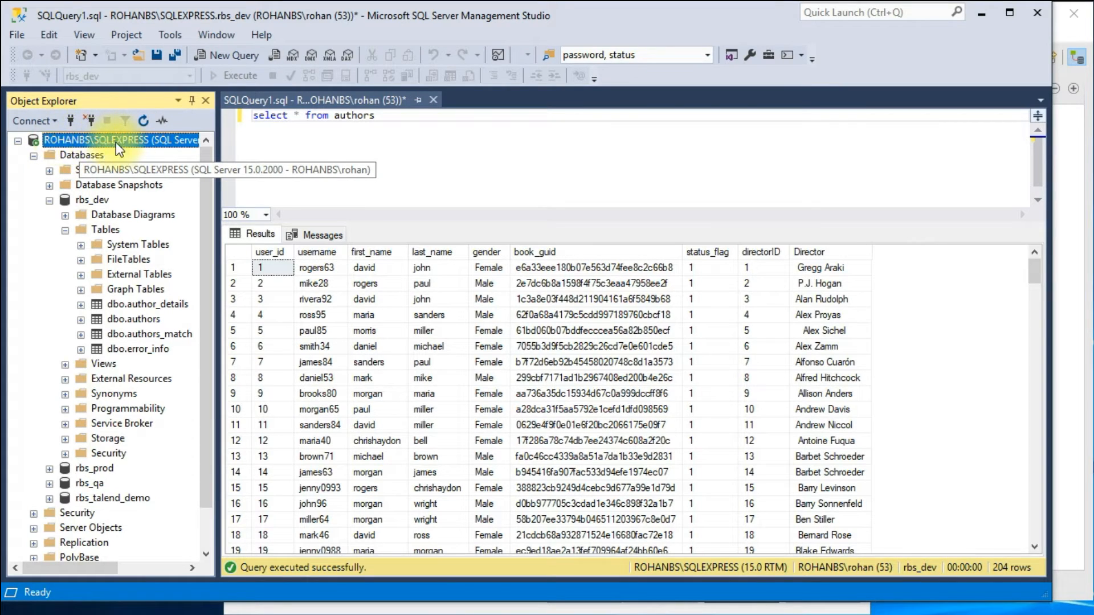
pyautogui.click(34, 156)
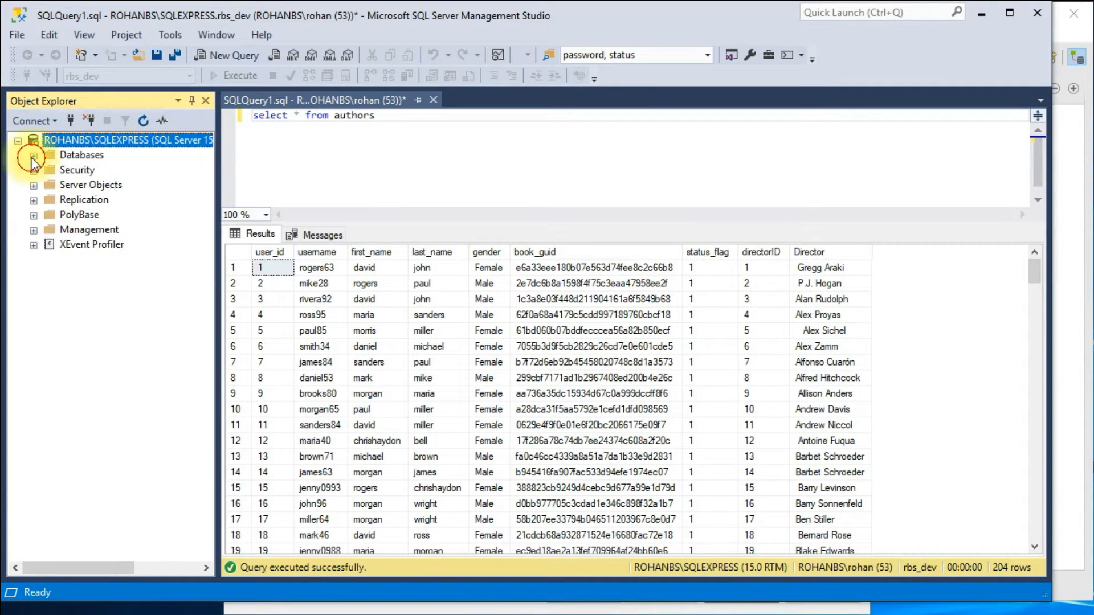
pyautogui.click(34, 155)
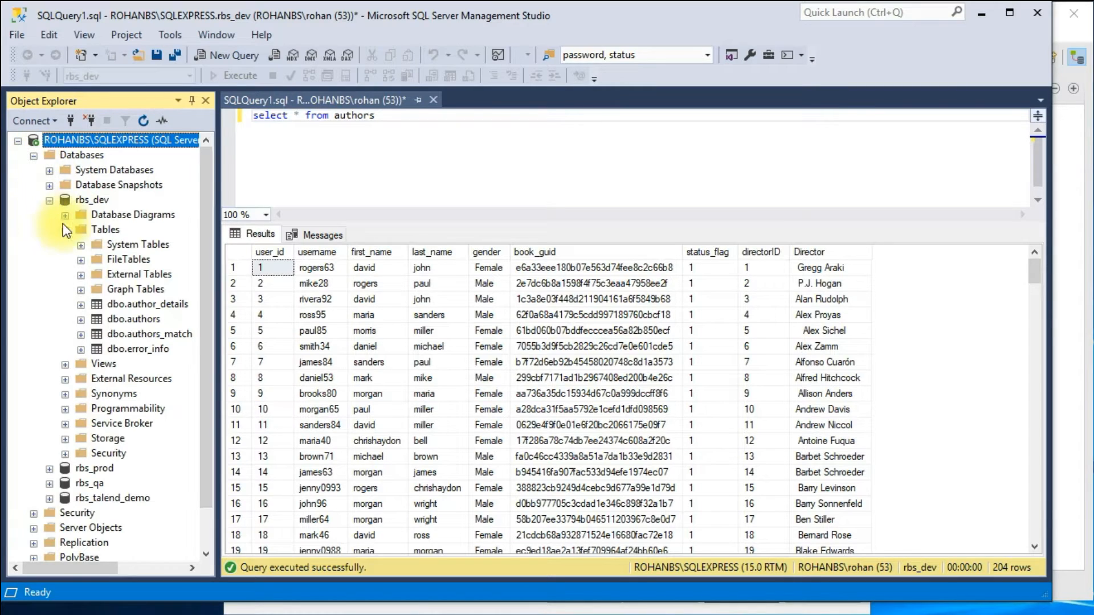
pyautogui.click(83, 199)
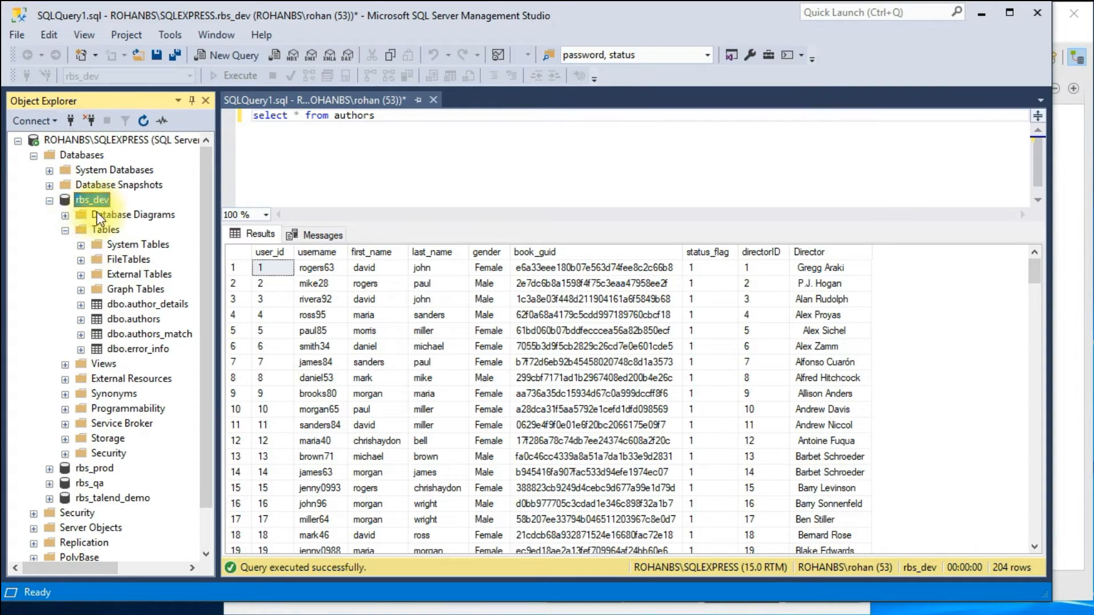
pyautogui.click(126, 350)
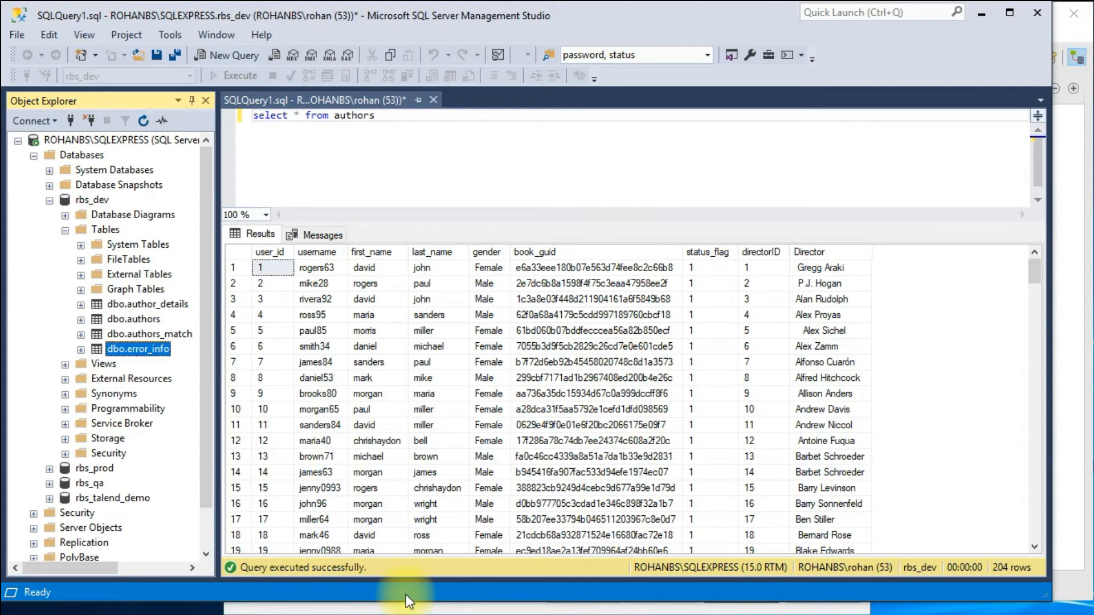
# Search Windows for sql and launch SQL Server 2019 Configuration Manager
pyautogui.press('super')
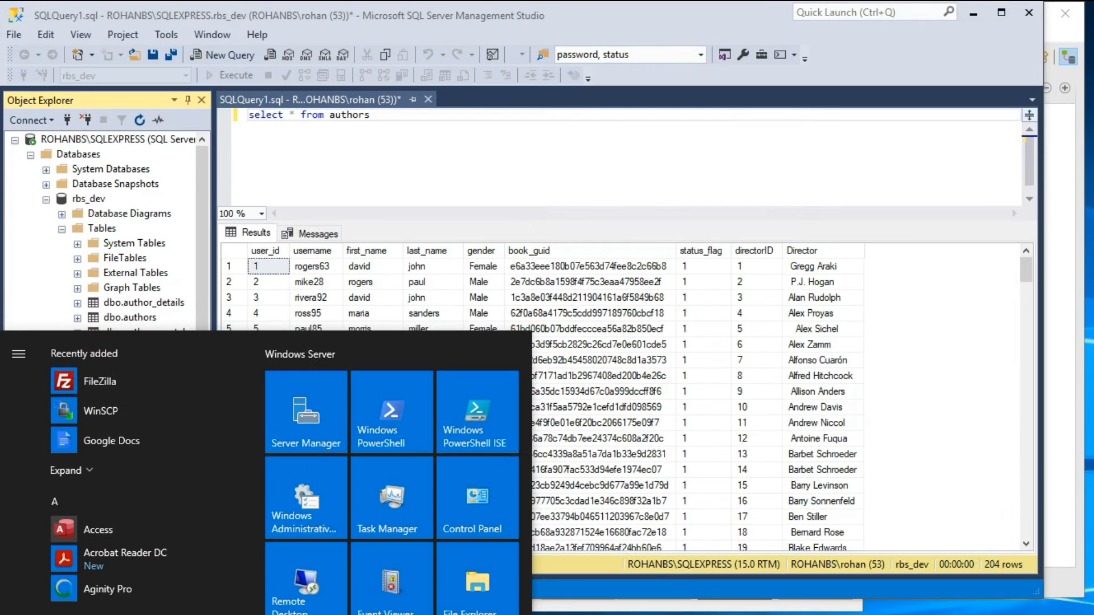
pyautogui.write('sql')
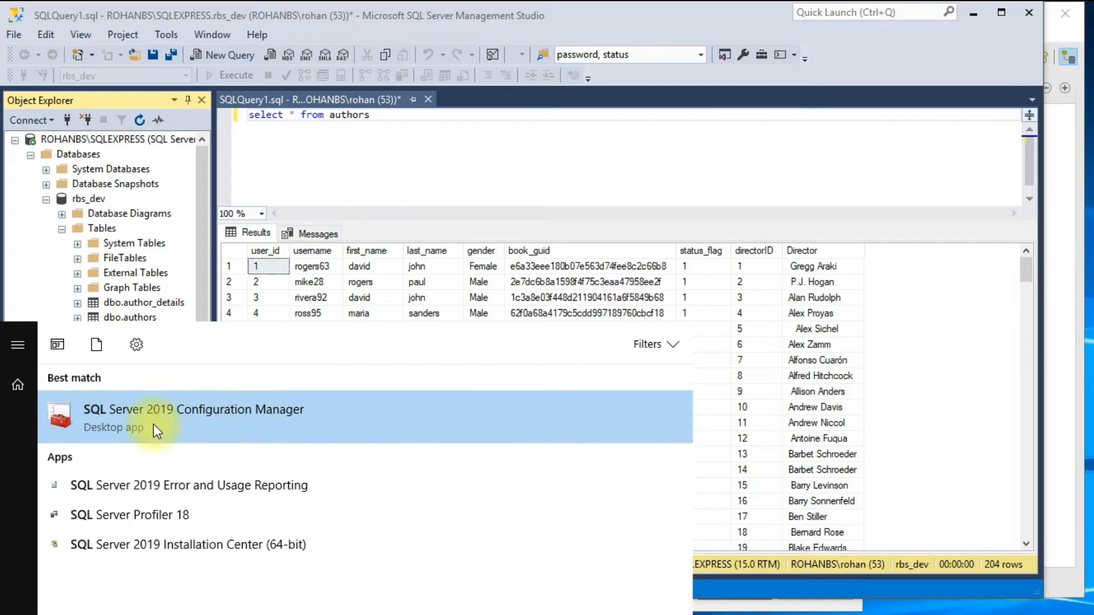
pyautogui.click(188, 426)
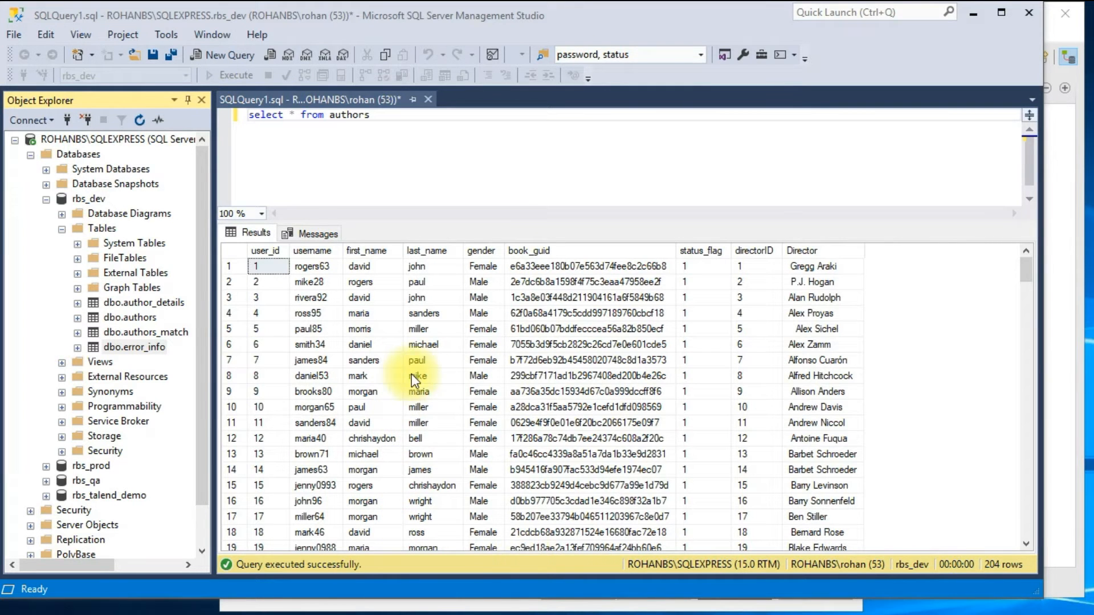
pyautogui.moveTo(704, 31); pyautogui.dragTo(305, 18)
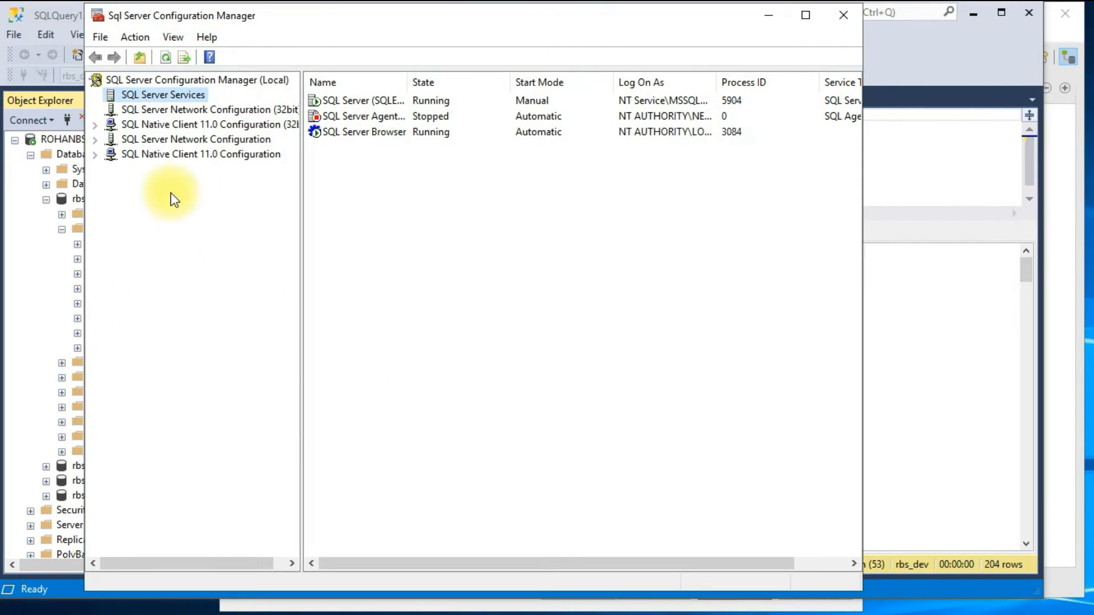
# Open the properties of the TCP/IP protocol for SQLEXPRESS in the SQL Server Network Configuration
pyautogui.click(95, 139)
pyautogui.click(143, 138)
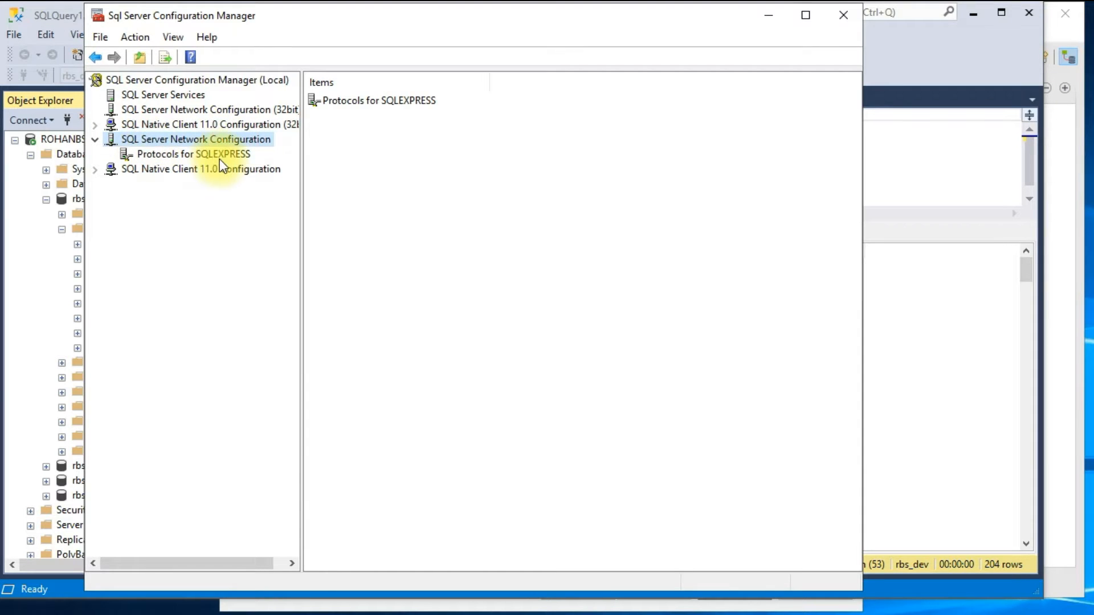
pyautogui.click(154, 155)
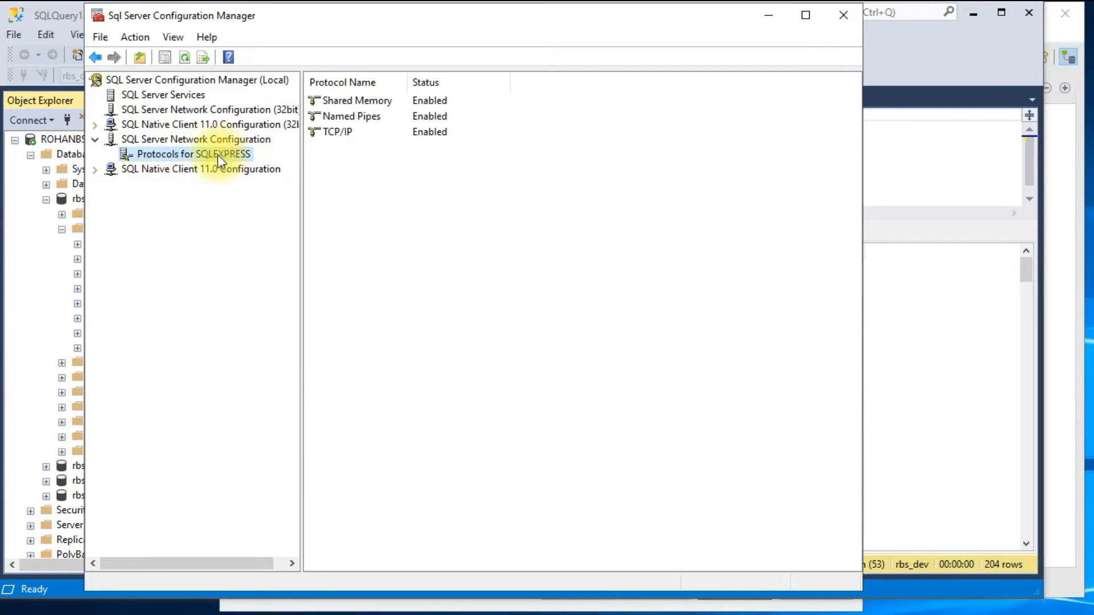
pyautogui.click(408, 136)
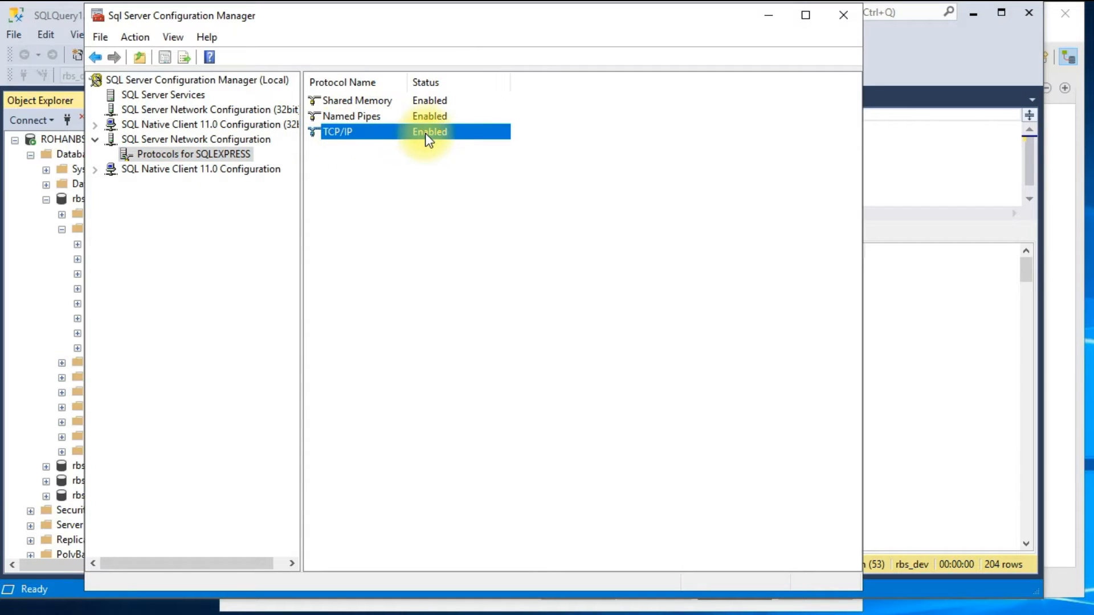
pyautogui.rightClick(410, 132)
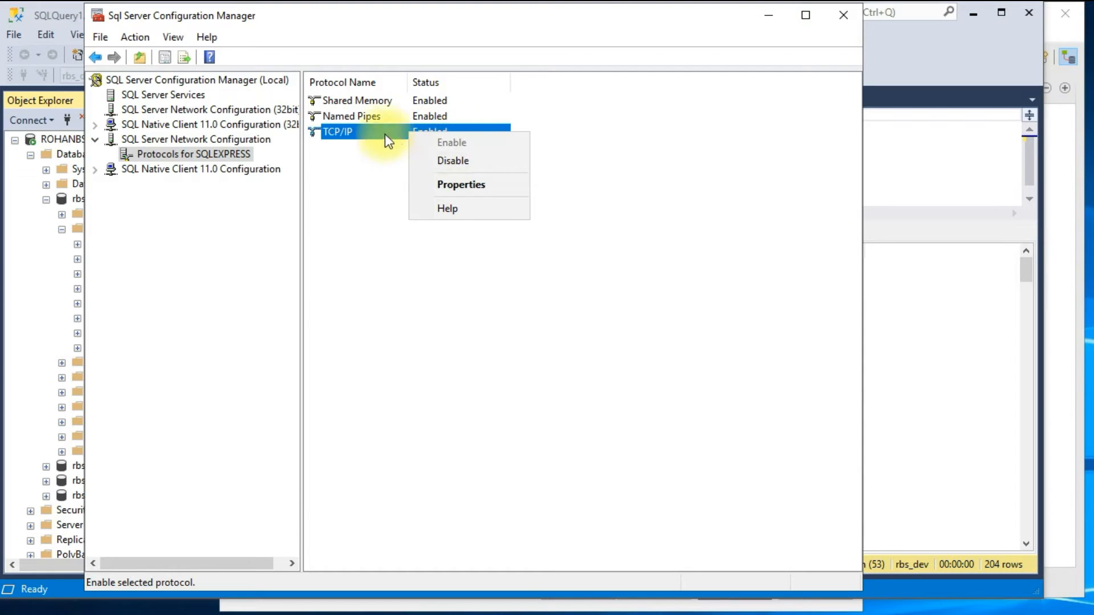
pyautogui.click(430, 184)
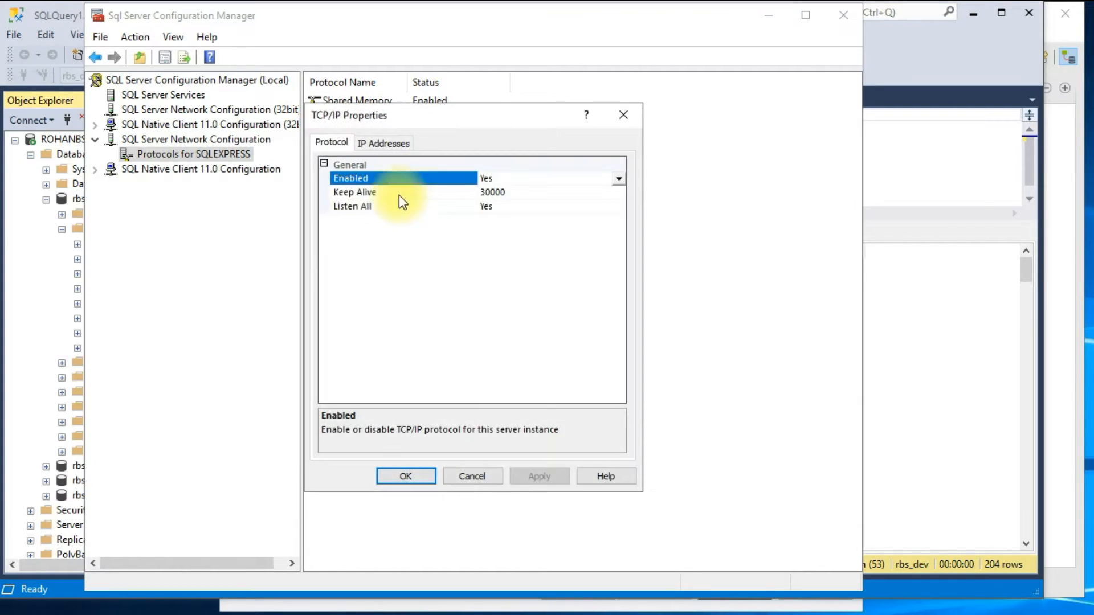
# Check the TCP port assigned to the individual IP addresses and to IPAll, and minimize the configuration manager
pyautogui.click(388, 144)
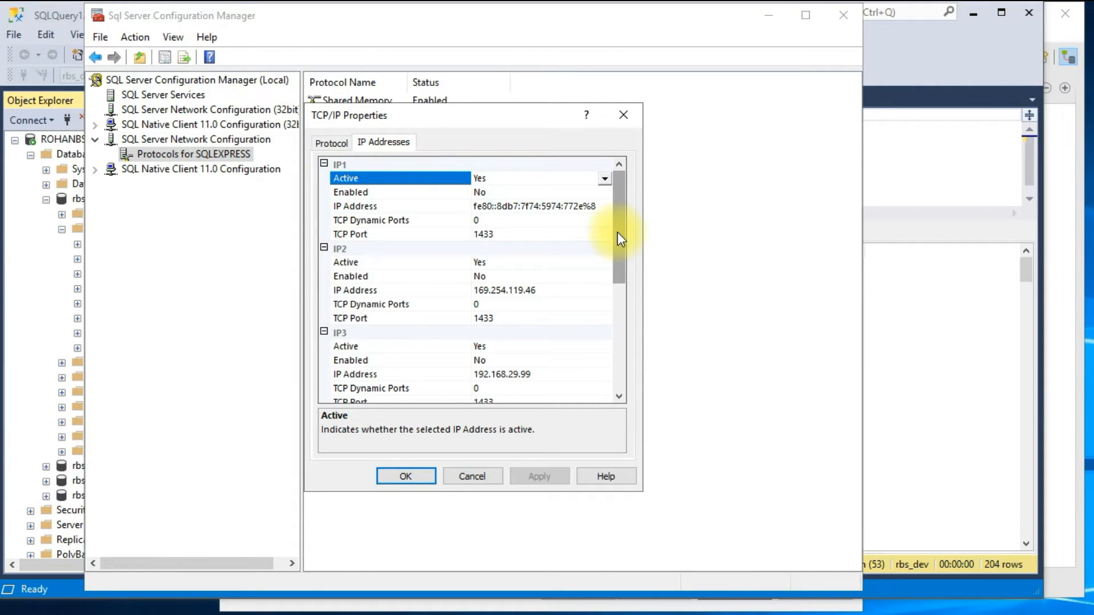
pyautogui.moveTo(617, 233); pyautogui.dragTo(621, 209)
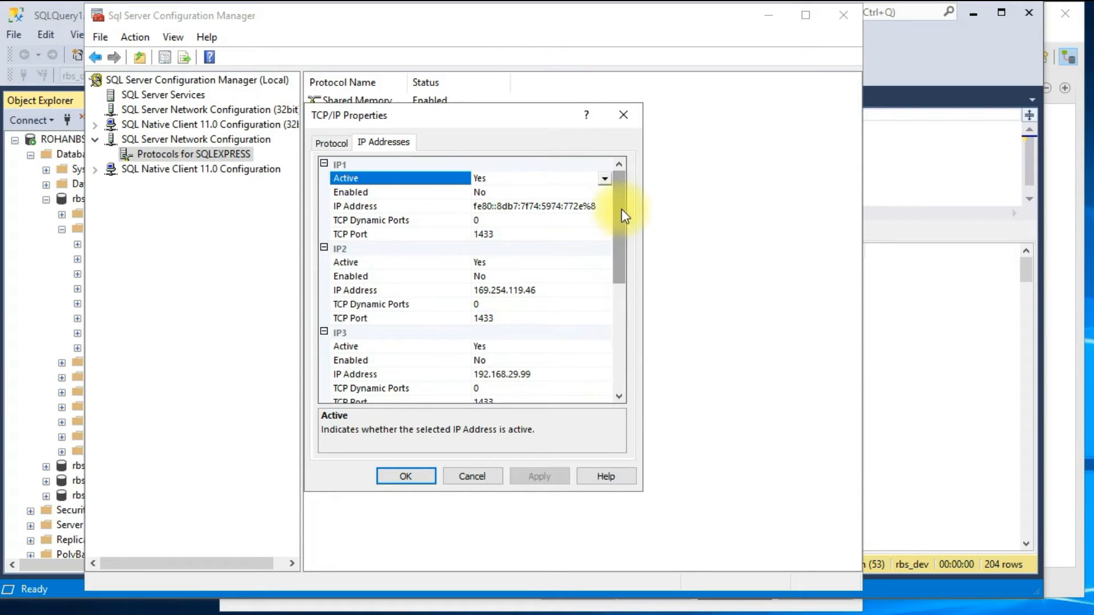
pyautogui.click(479, 234)
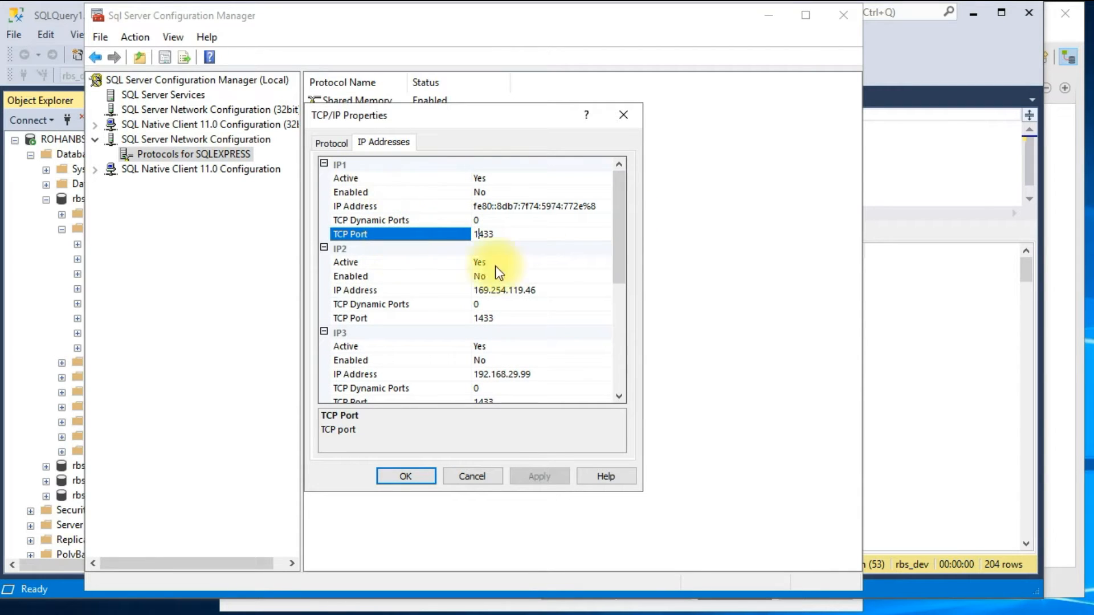
pyautogui.moveTo(625, 232); pyautogui.dragTo(637, 335)
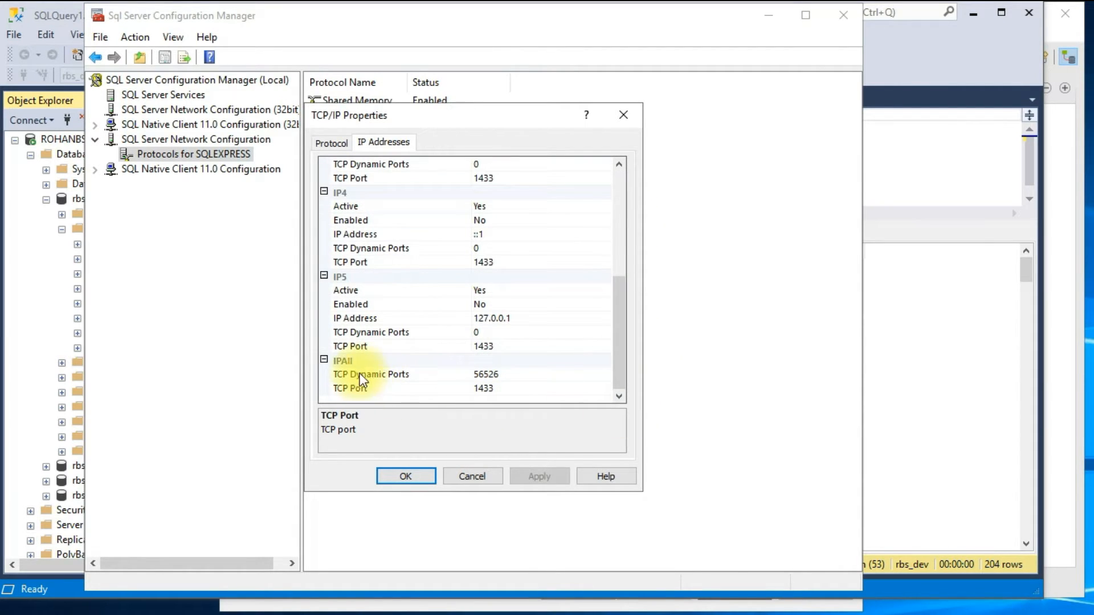
pyautogui.click(379, 389)
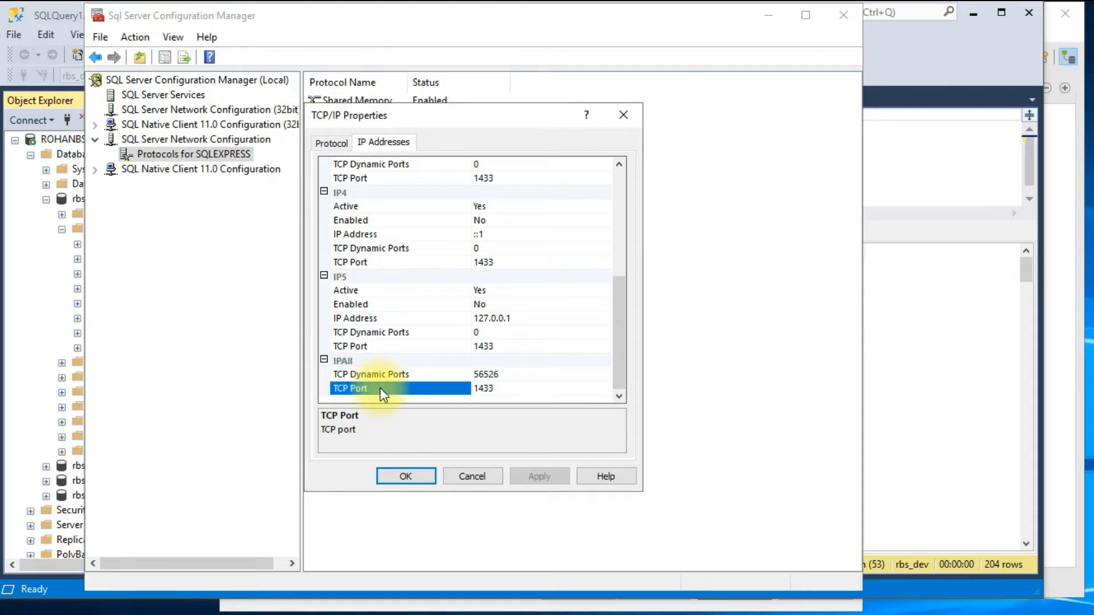
pyautogui.moveTo(493, 388); pyautogui.dragTo(484, 388)
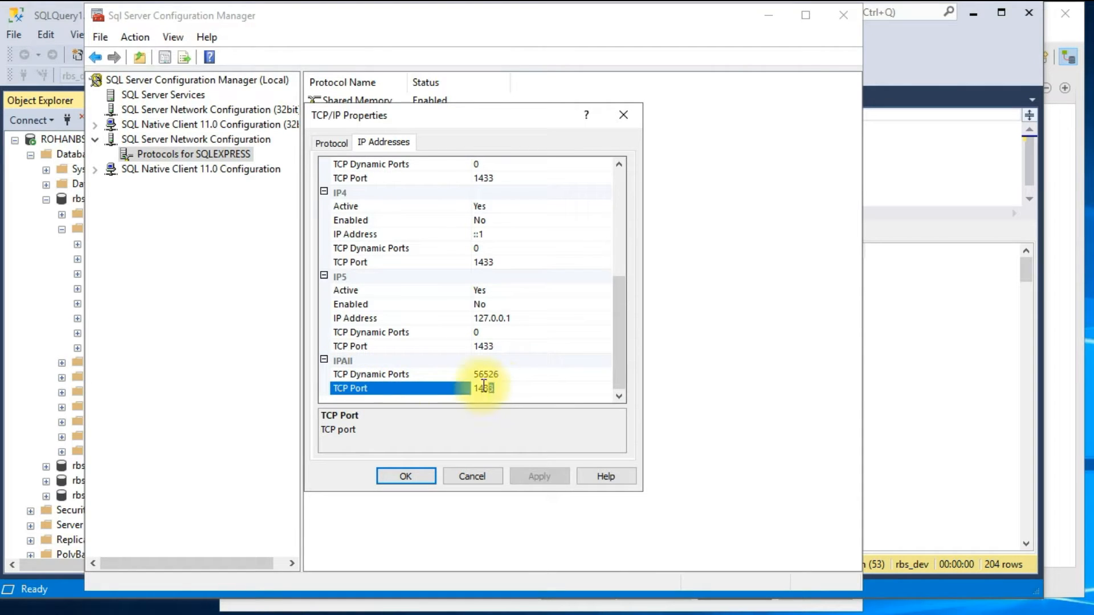
pyautogui.click(408, 387)
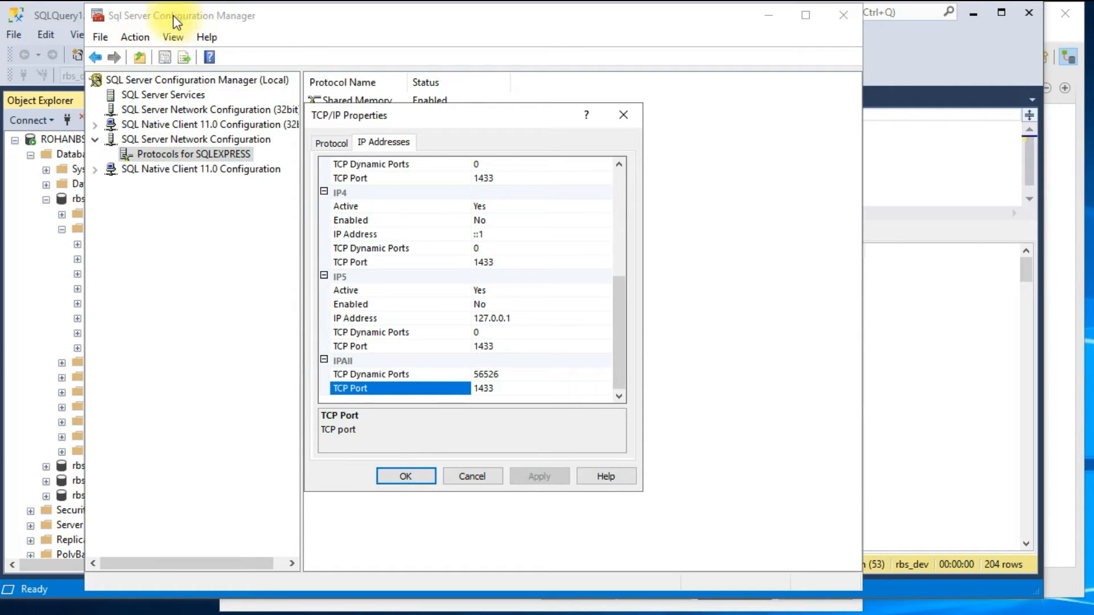
pyautogui.press('Escape')
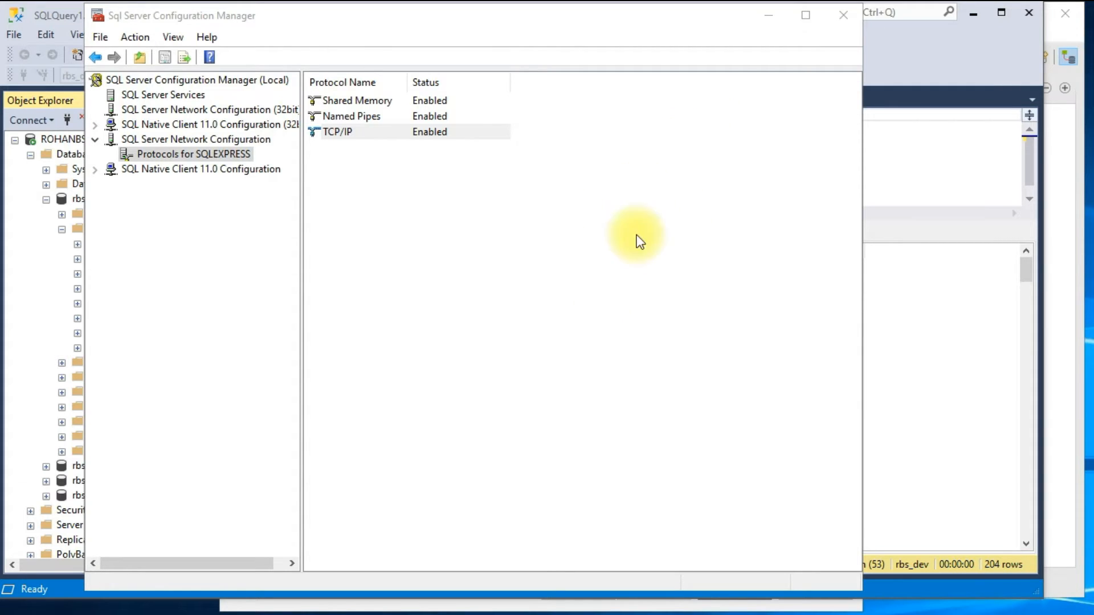
pyautogui.click(768, 16)
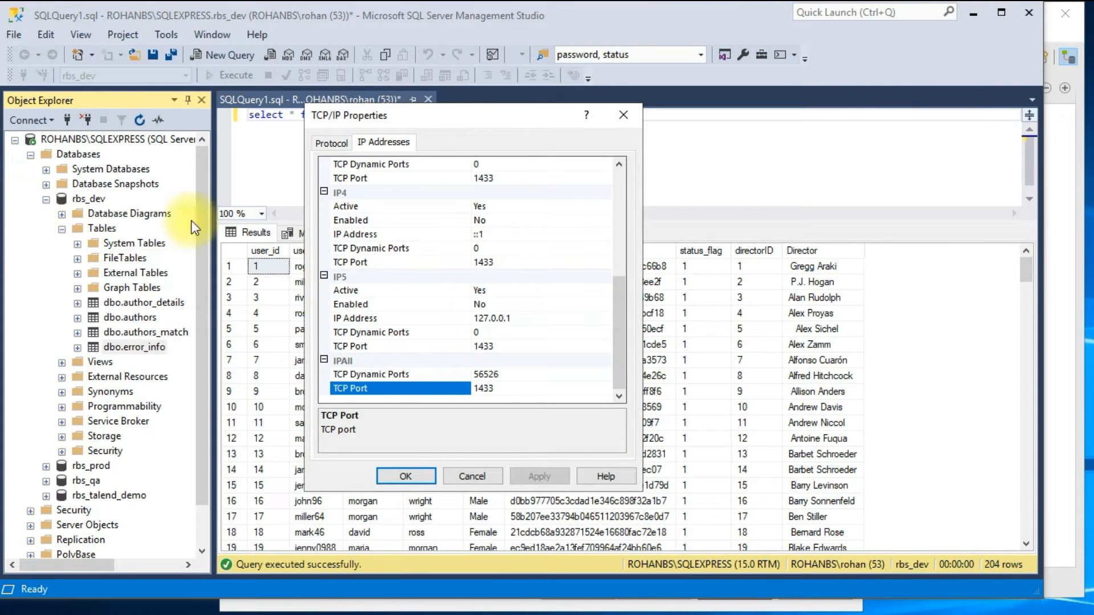
# Switch to Talend Open Studio and open the Modules view
pyautogui.click(547, 137)
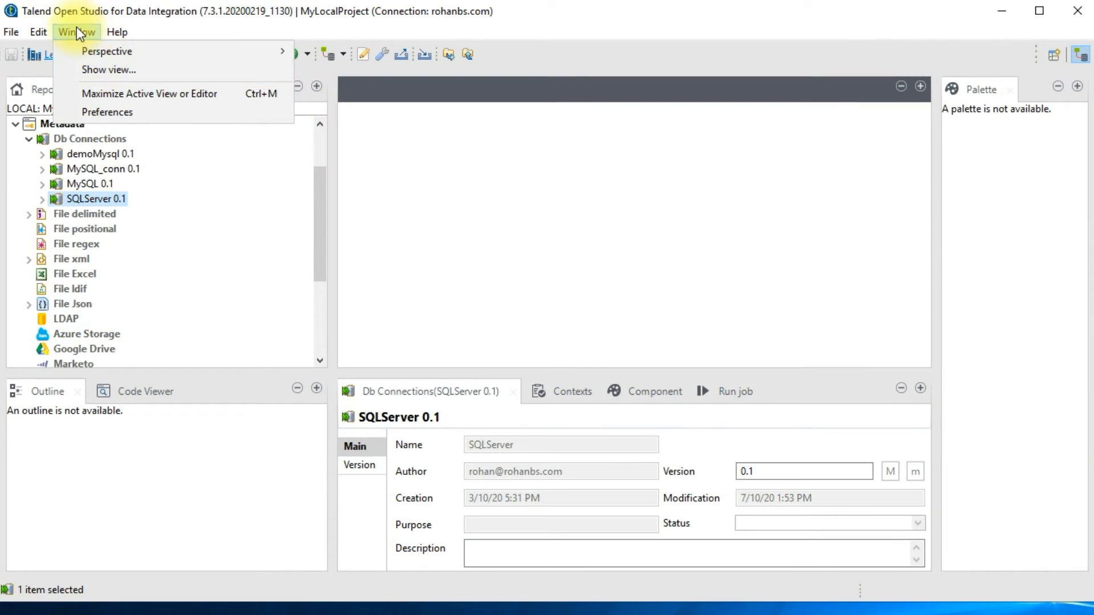
pyautogui.click(89, 70)
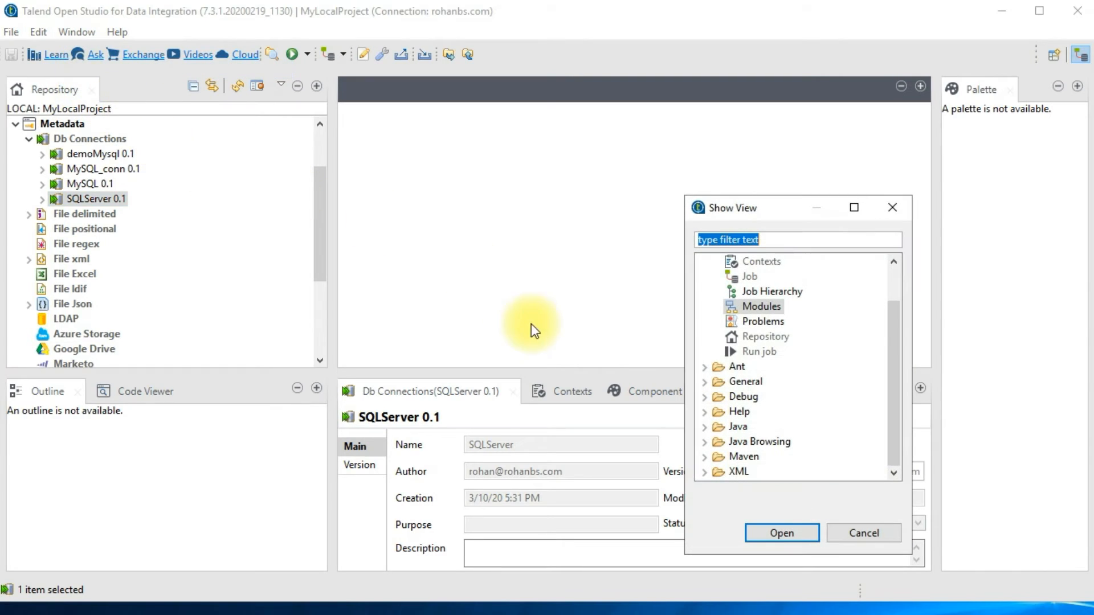
pyautogui.scroll(1, 735, 319)
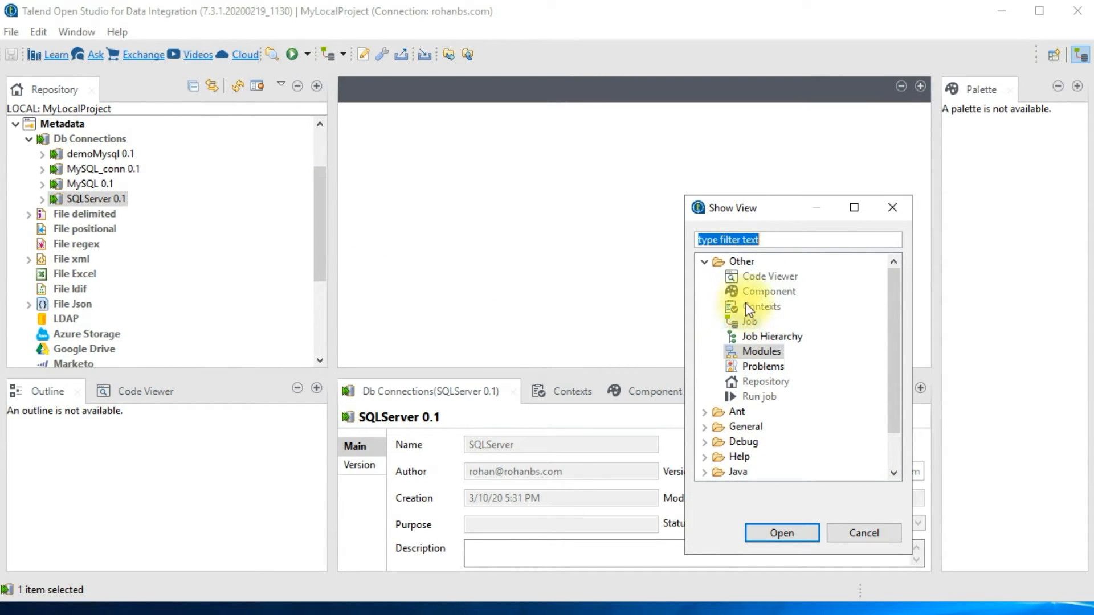
pyautogui.click(733, 351)
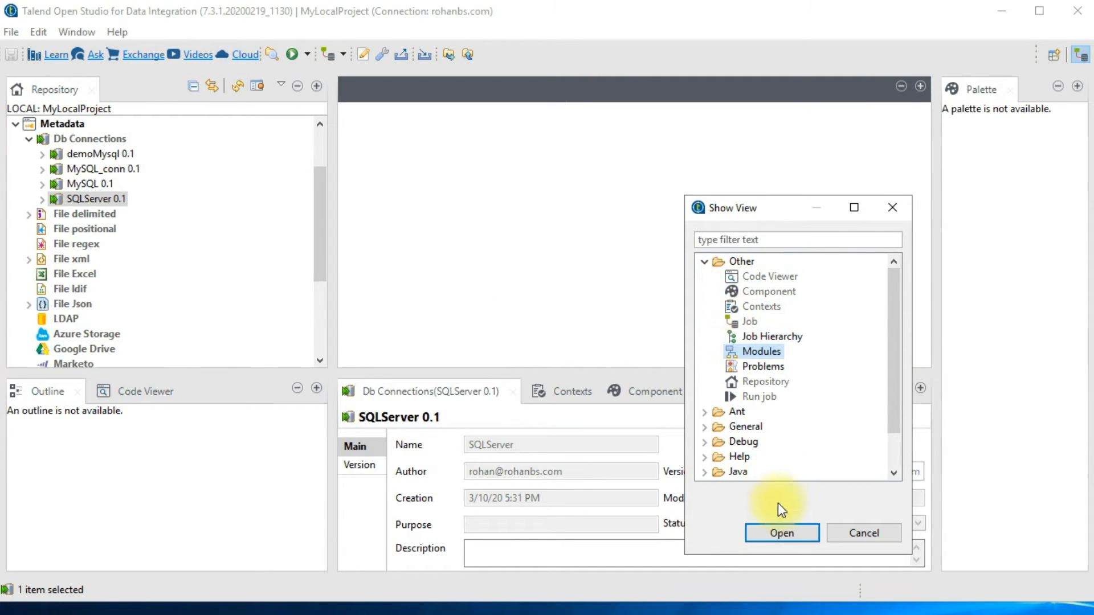
pyautogui.click(781, 532)
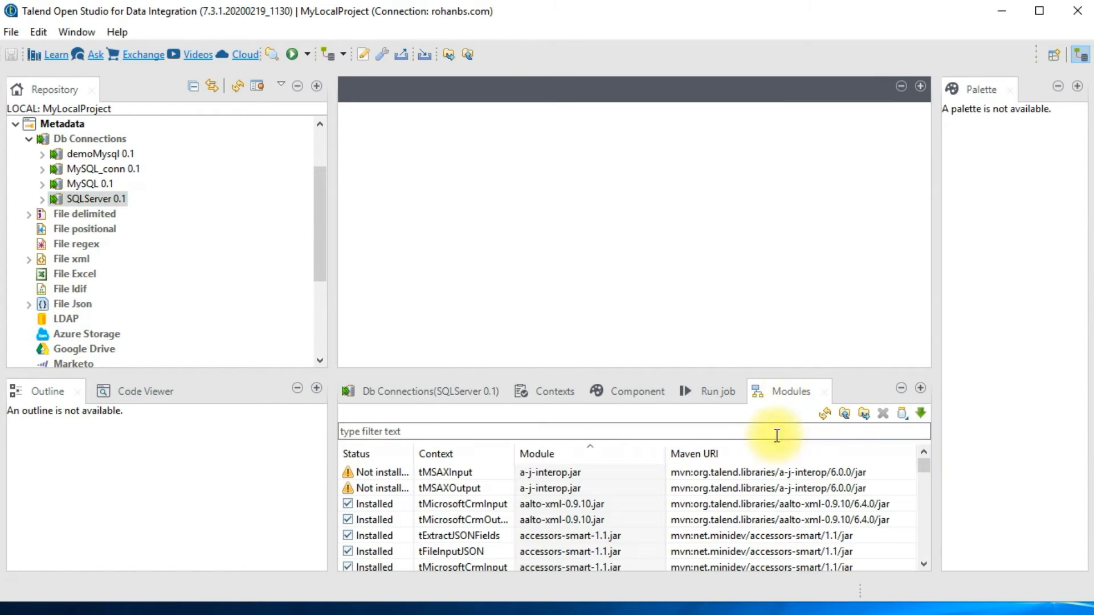
# Enlarge the Modules view and filter its module list by mssql
pyautogui.moveTo(778, 374); pyautogui.dragTo(764, 292)
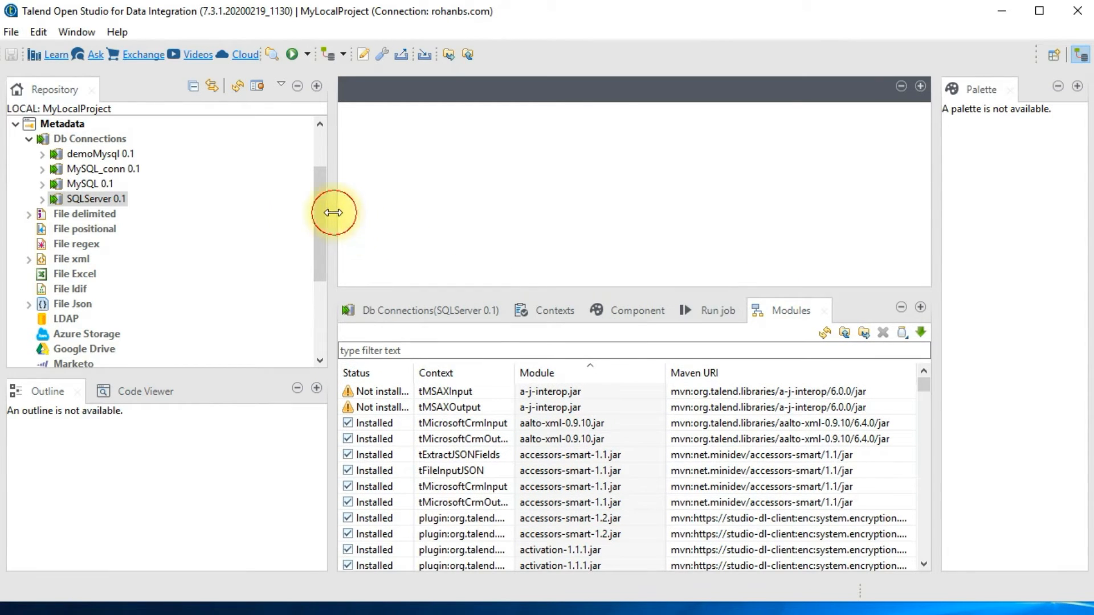
pyautogui.moveTo(335, 214); pyautogui.dragTo(203, 223)
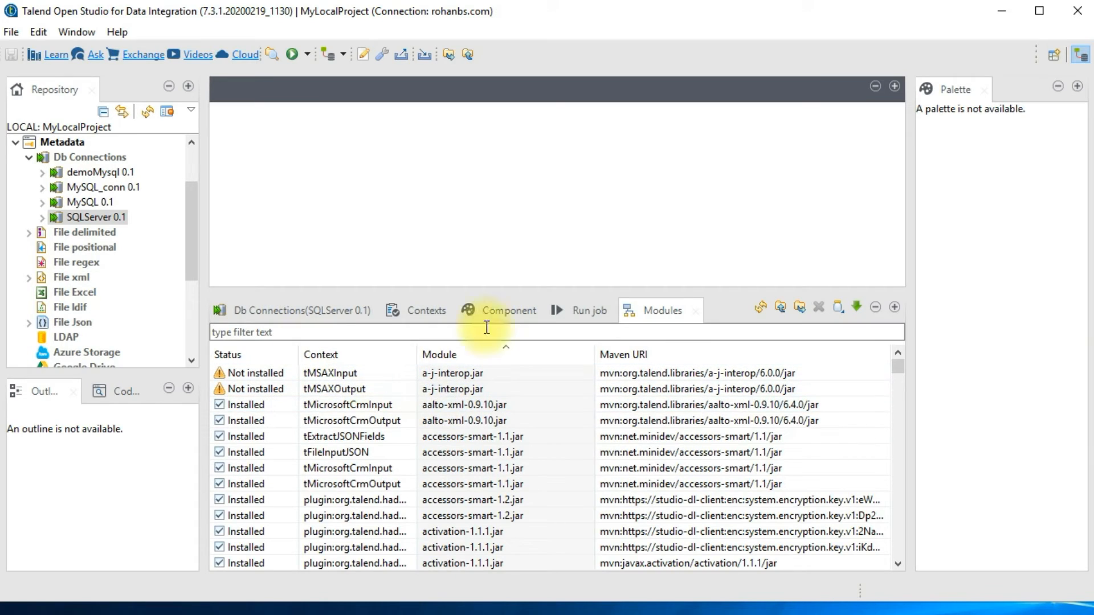
pyautogui.click(265, 332)
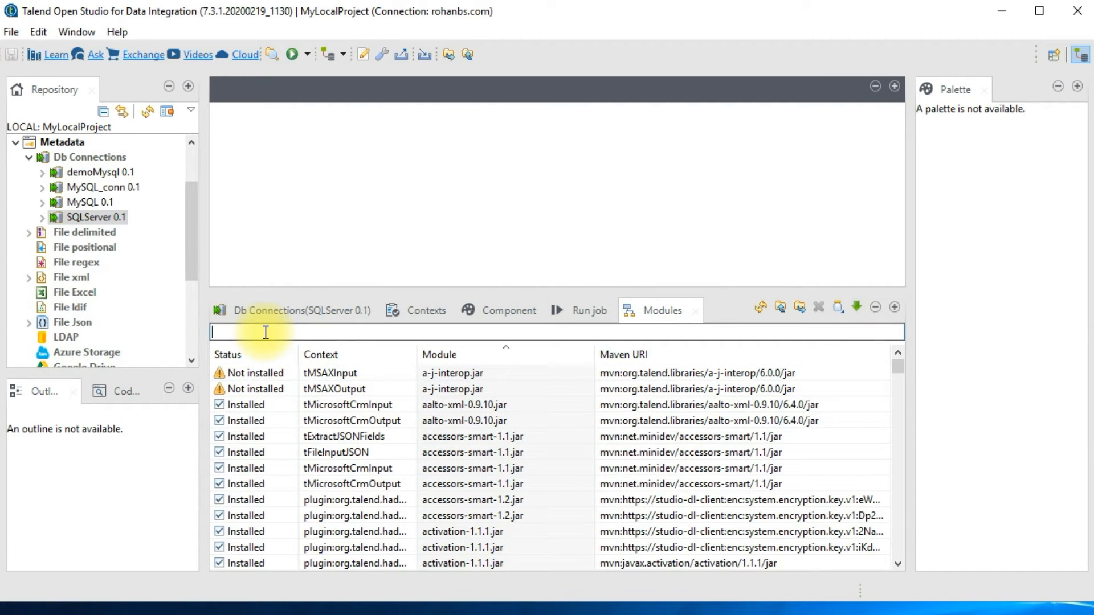
pyautogui.write('mssql')
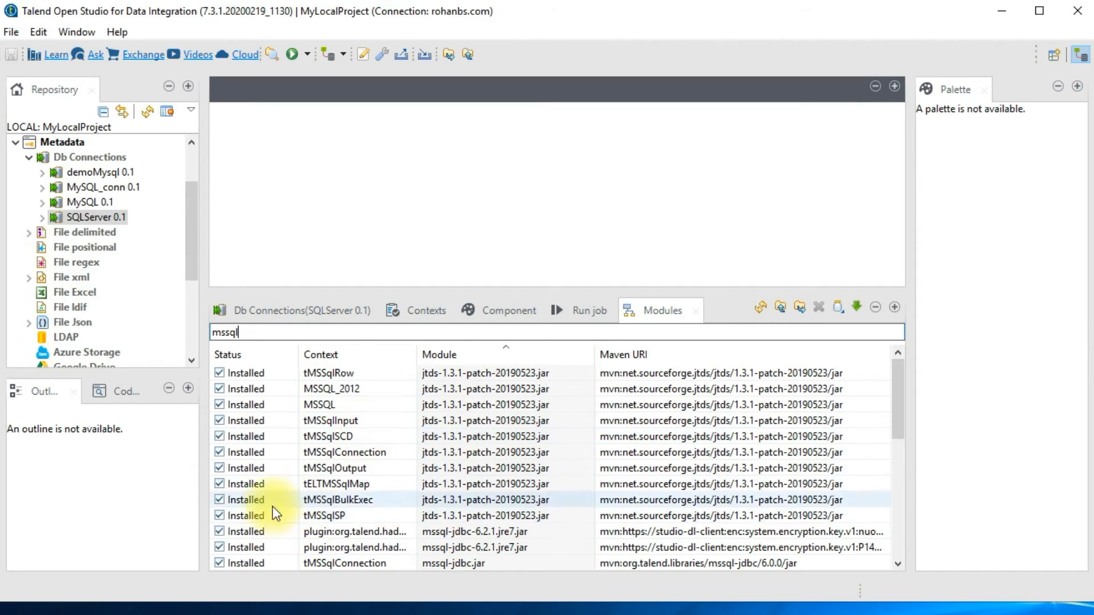
pyautogui.click(838, 308)
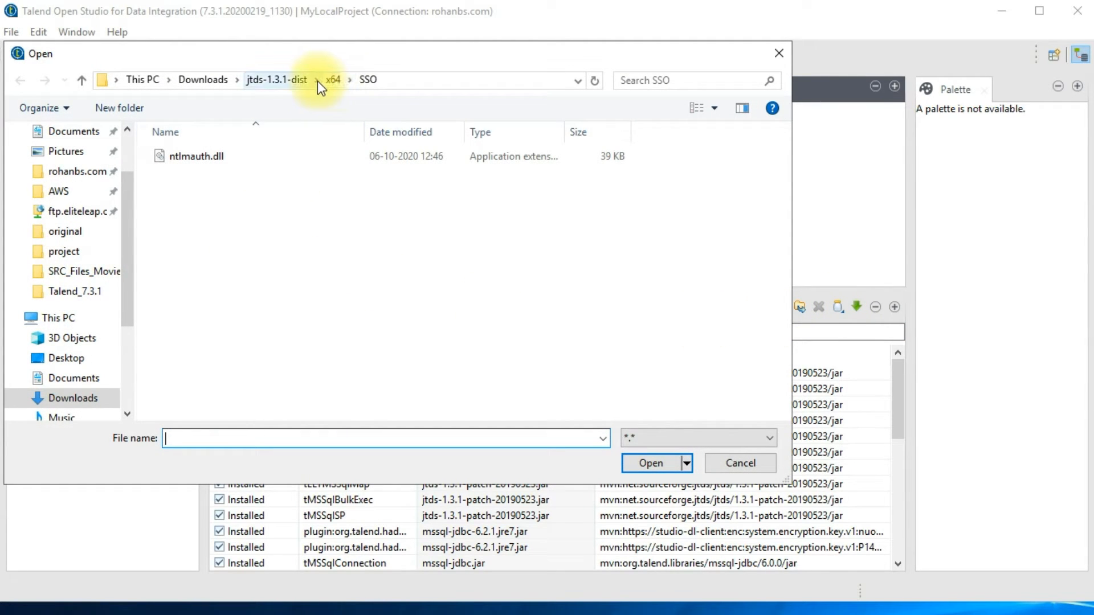
pyautogui.click(303, 79)
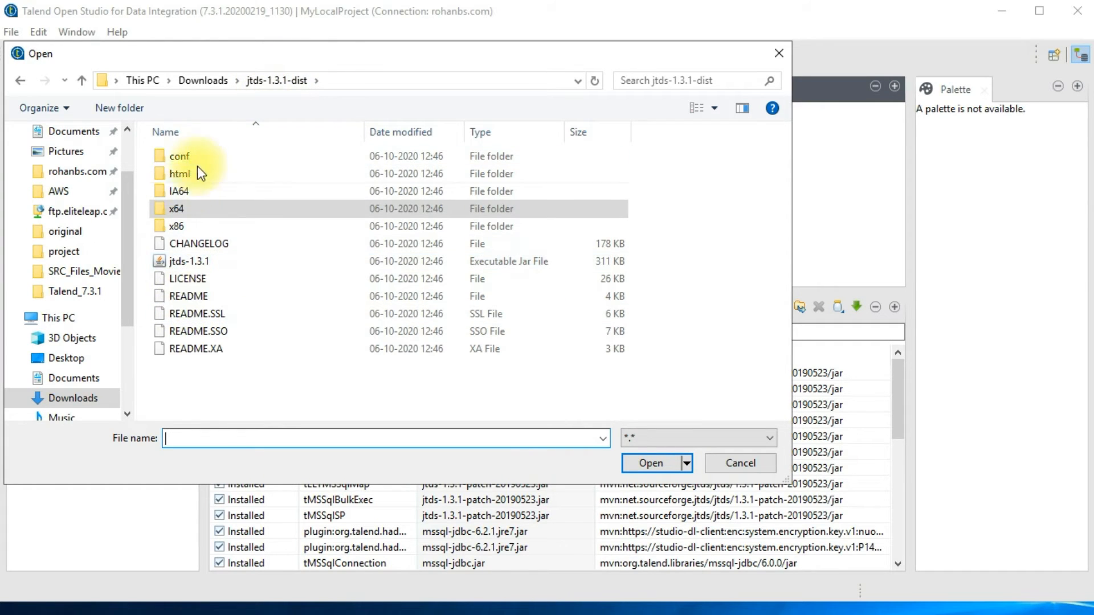
pyautogui.click(194, 264)
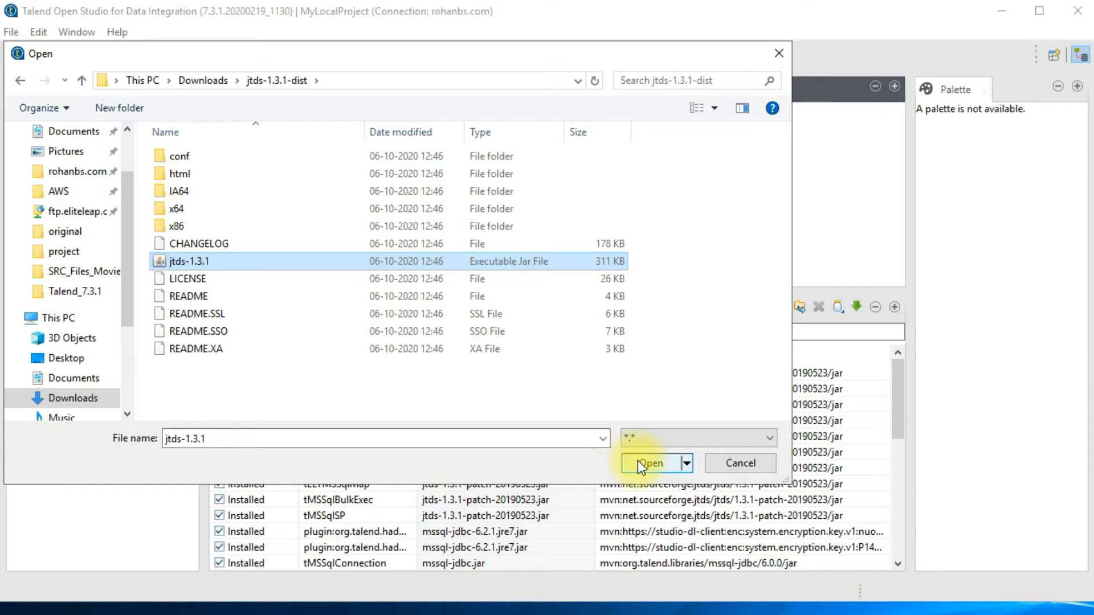
pyautogui.click(737, 466)
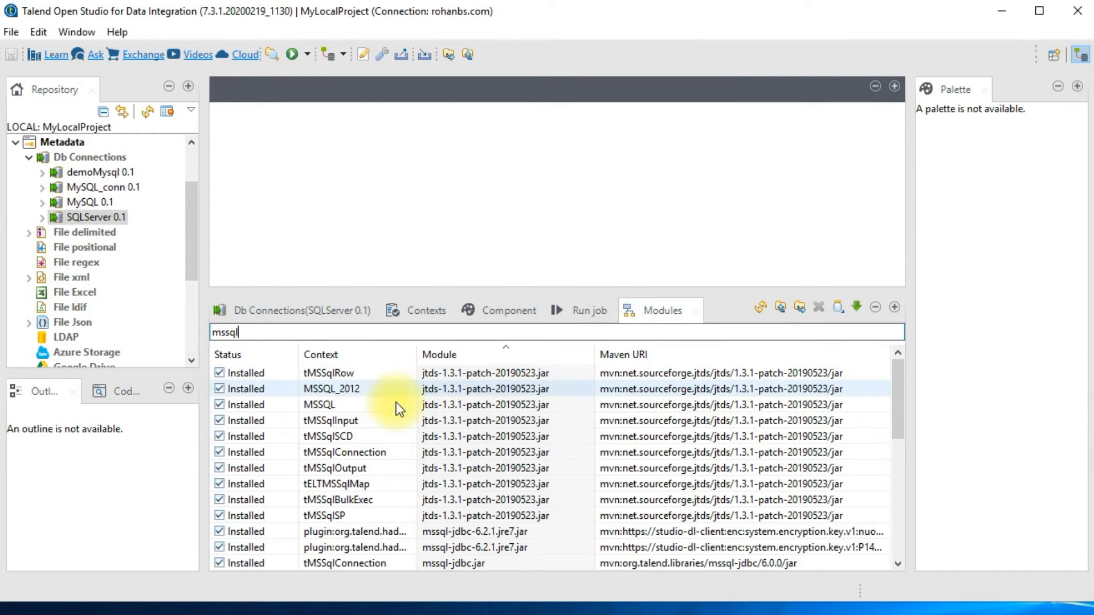
pyautogui.click(337, 376)
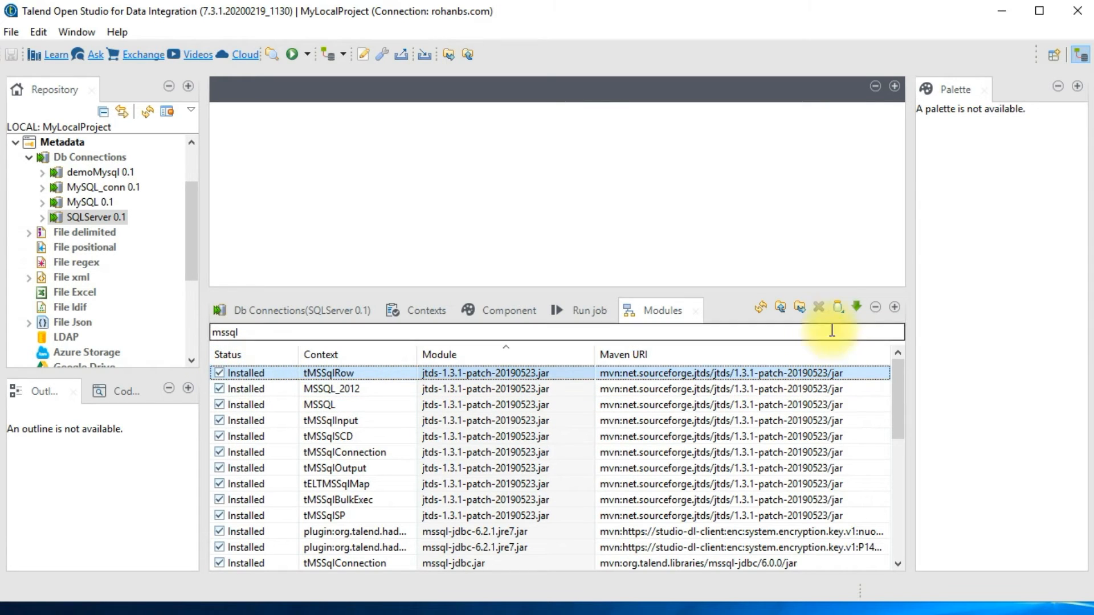
pyautogui.click(837, 308)
pyautogui.click(735, 453)
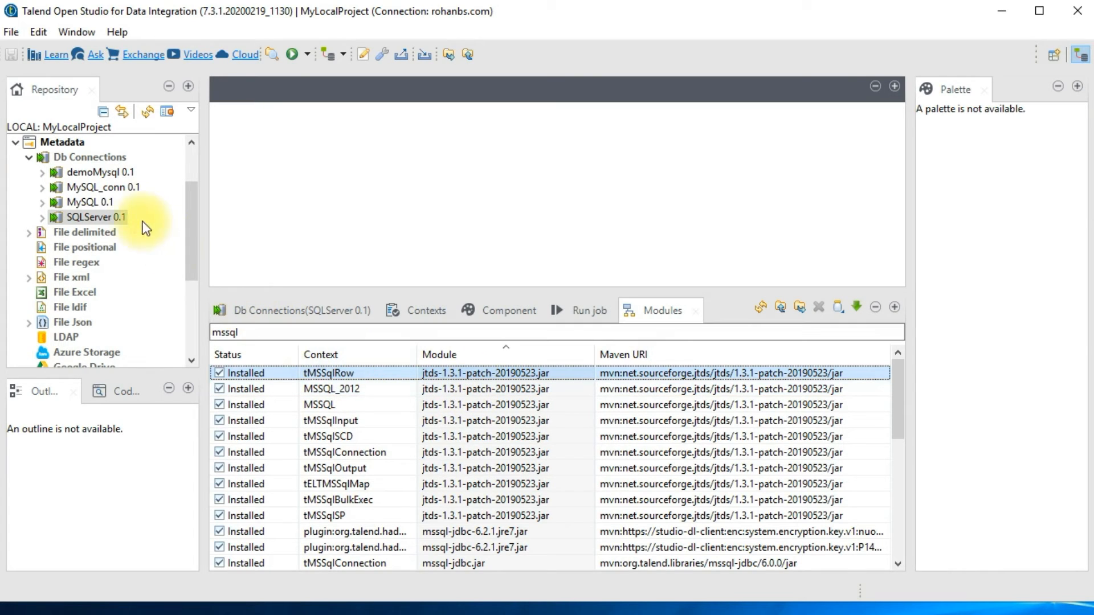
# Open the SQLServer 0.1 database connection for editing and advance to its connection parameters
pyautogui.click(71, 216)
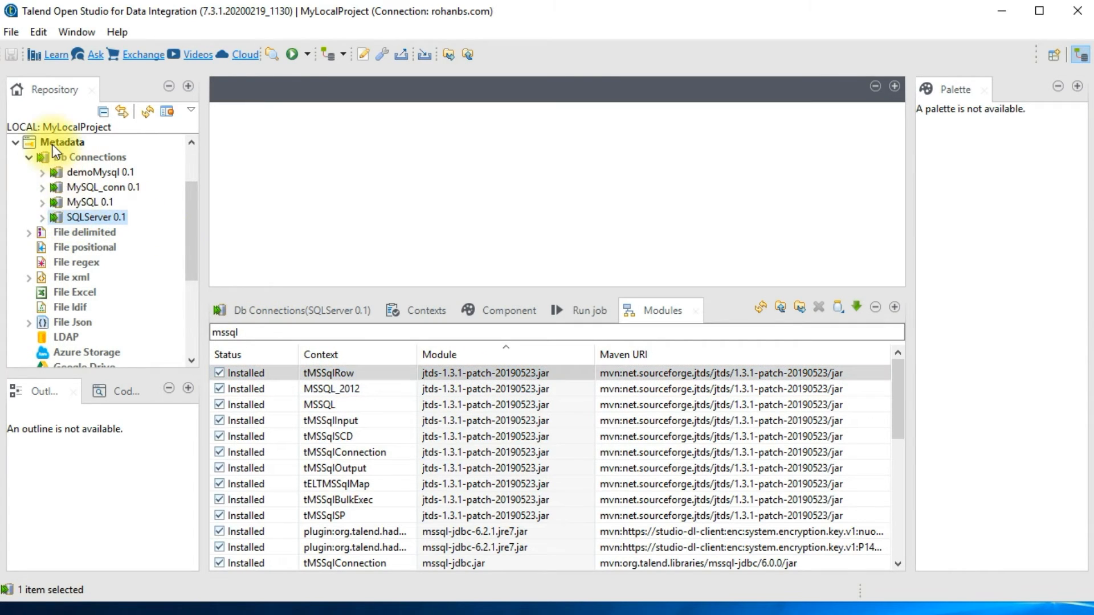
pyautogui.rightClick(73, 216)
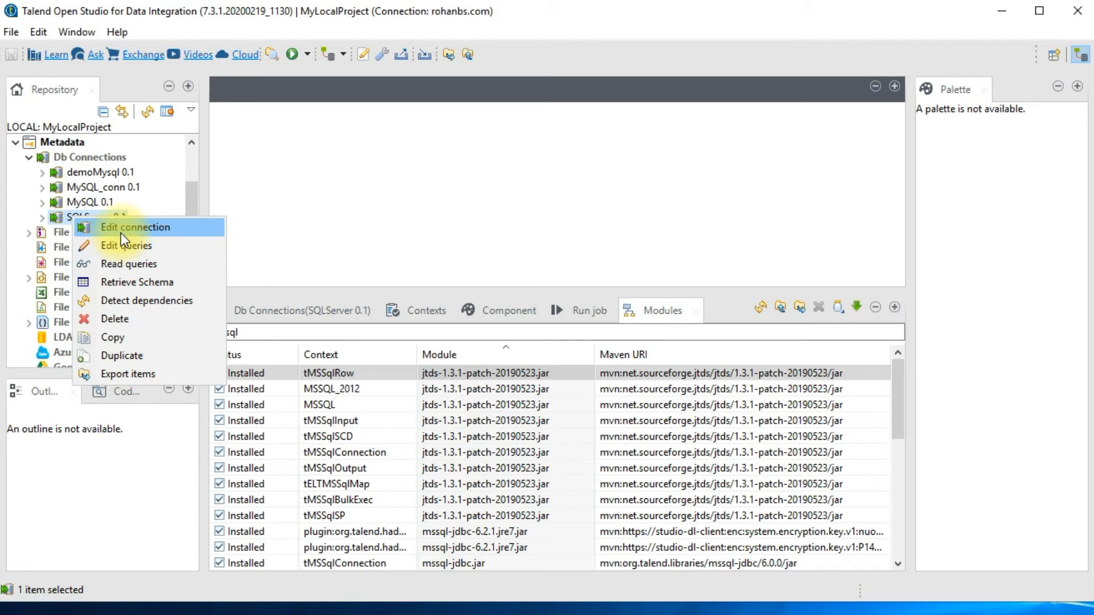
pyautogui.click(61, 216)
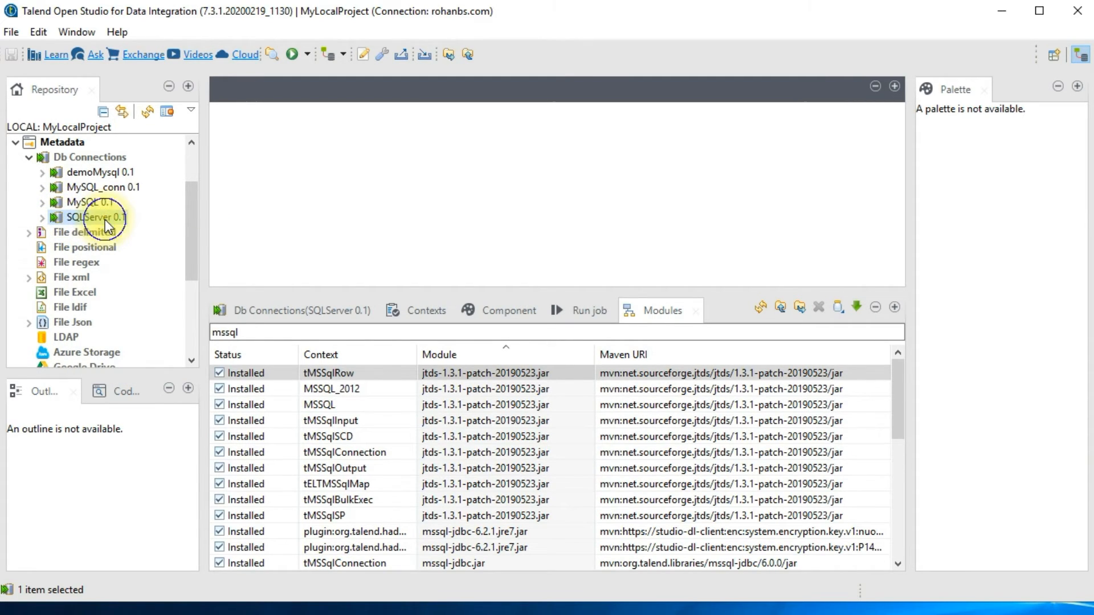
pyautogui.rightClick(105, 220)
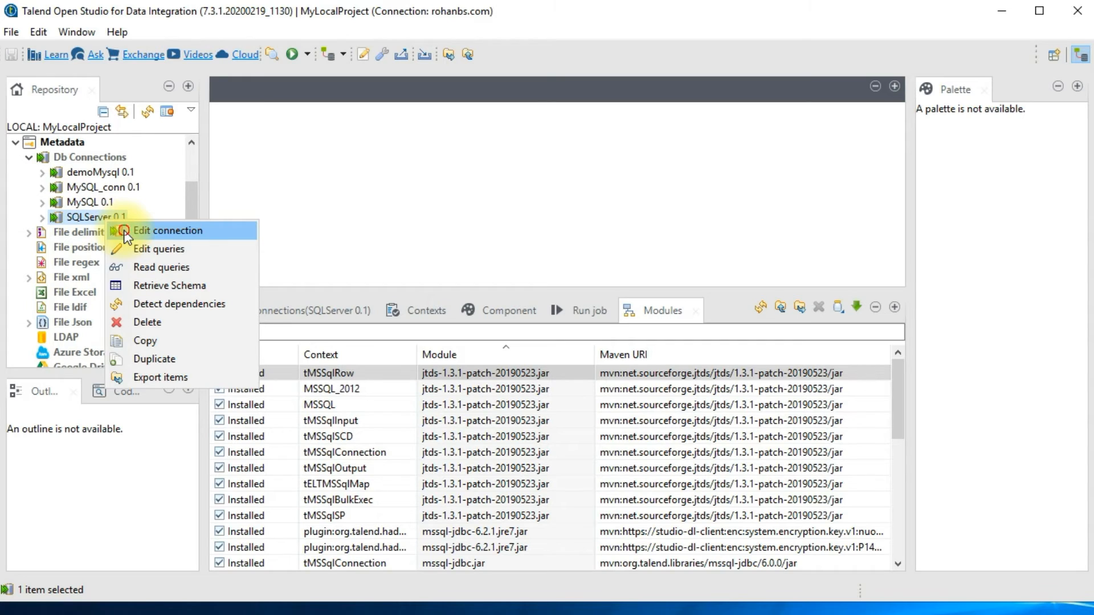
pyautogui.click(124, 231)
pyautogui.click(650, 595)
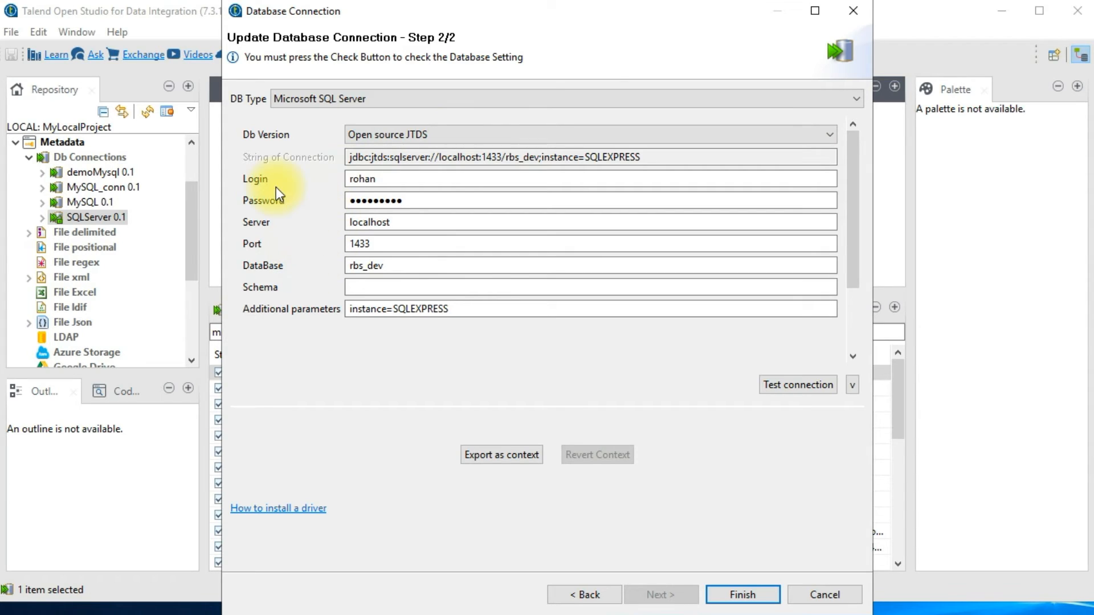
# Examine the connection's login, password, server, port, database and schema fields
pyautogui.moveTo(383, 178); pyautogui.dragTo(343, 180)
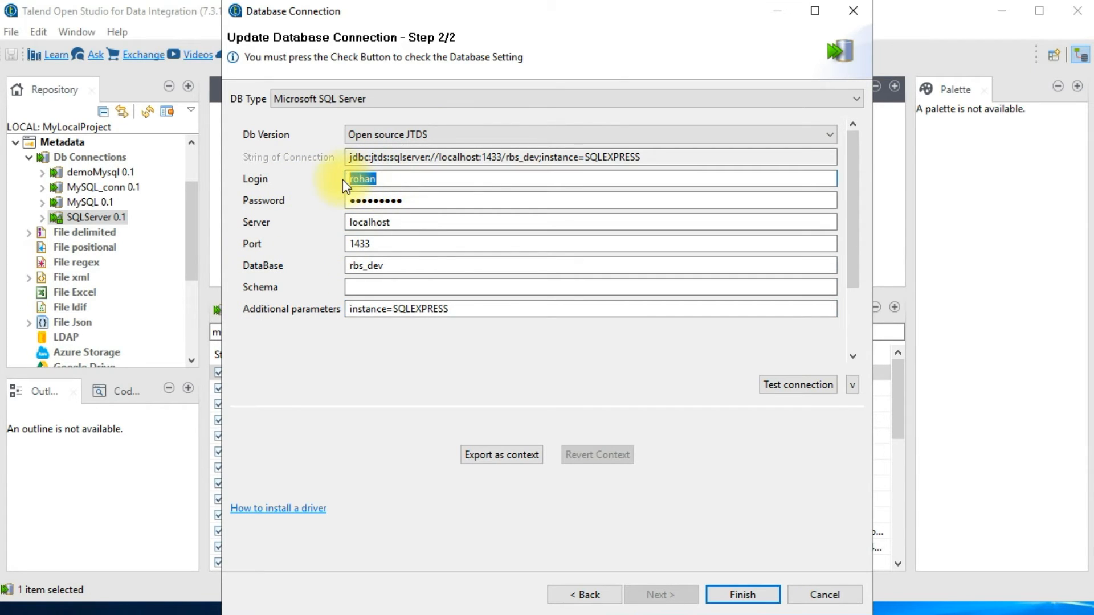
pyautogui.click(408, 200)
pyautogui.moveTo(404, 200); pyautogui.dragTo(333, 217)
pyautogui.moveTo(406, 223); pyautogui.dragTo(335, 220)
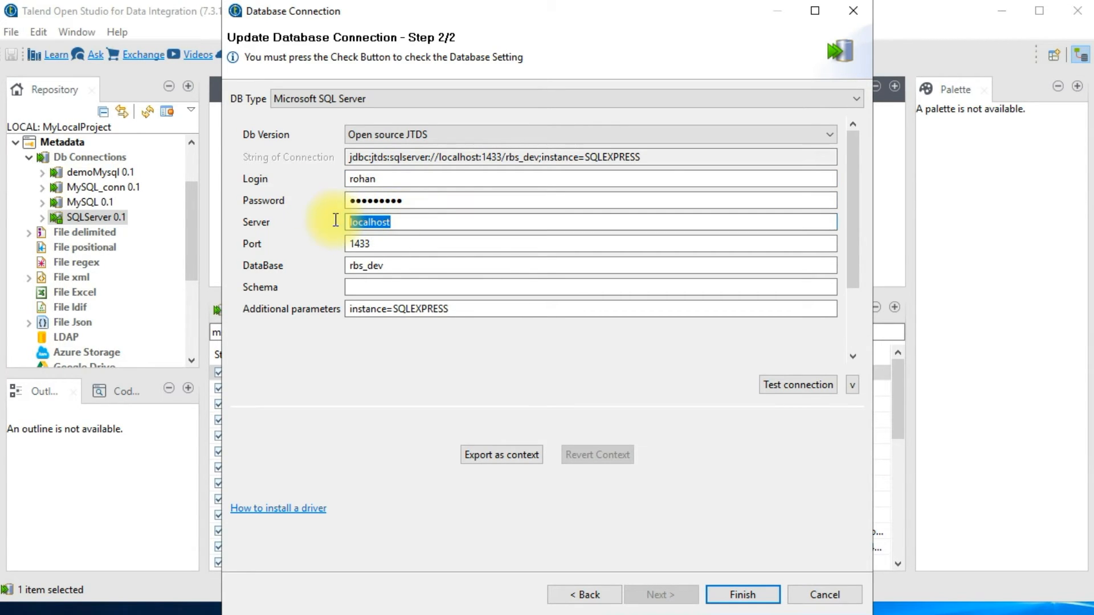
pyautogui.press('Tab')
pyautogui.press('Tab')
pyautogui.press('Tab')
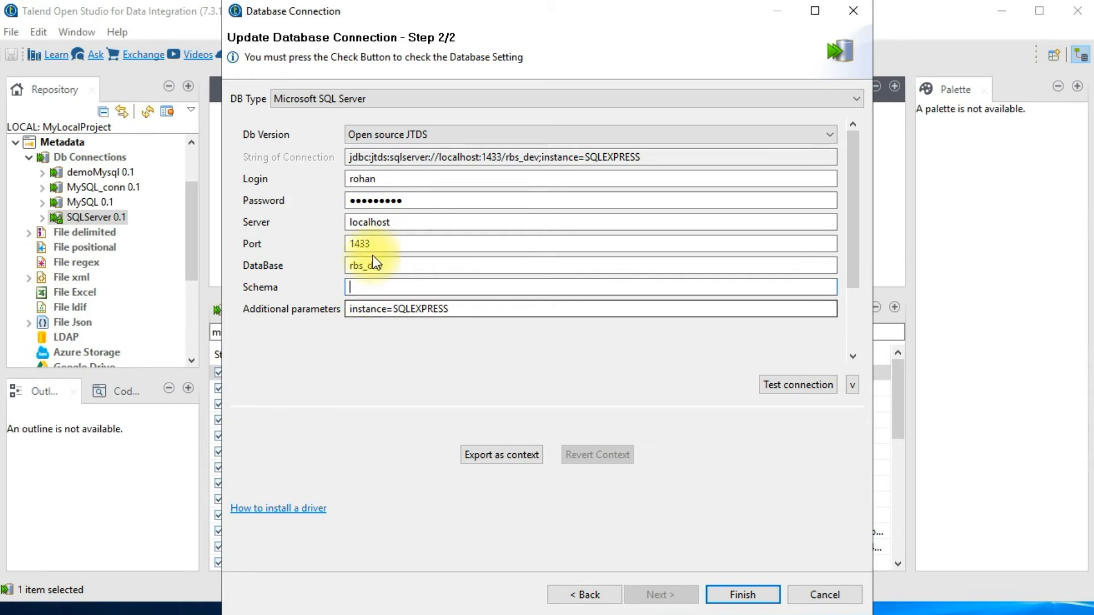
pyautogui.moveTo(398, 222); pyautogui.dragTo(335, 225)
pyautogui.scroll(-1, 401, 288)
pyautogui.click(347, 271)
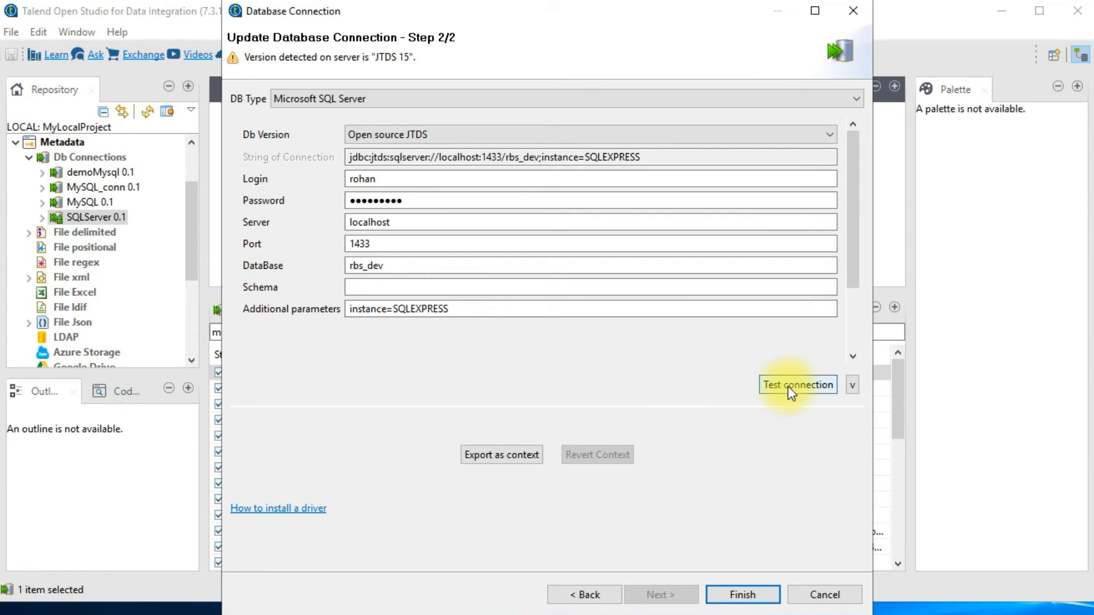
# Test the SQLServer connection and review its login and password fields
pyautogui.click(791, 387)
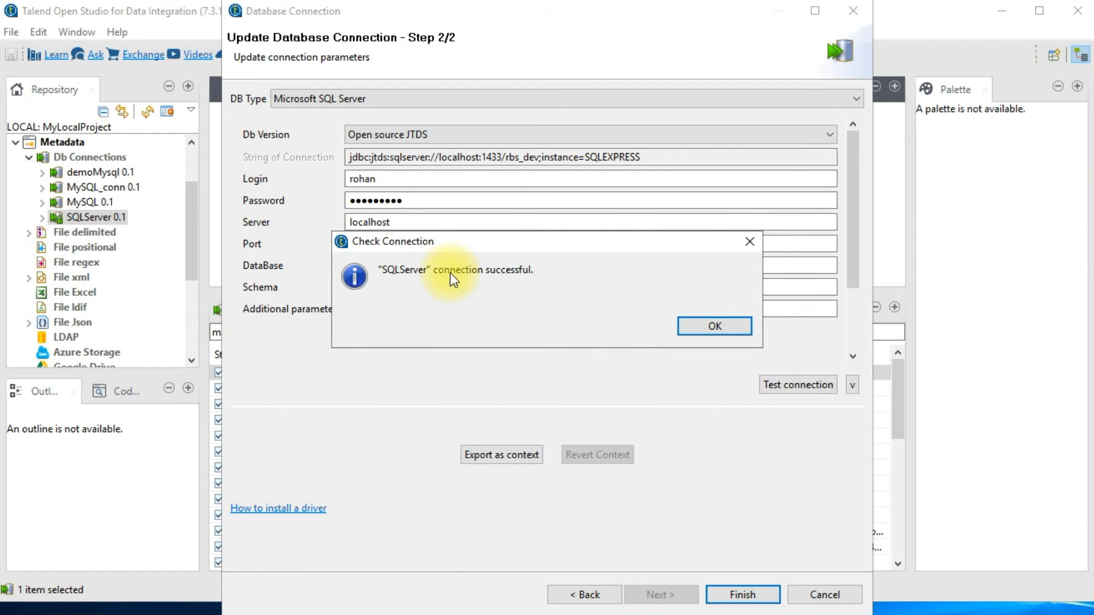
pyautogui.click(692, 330)
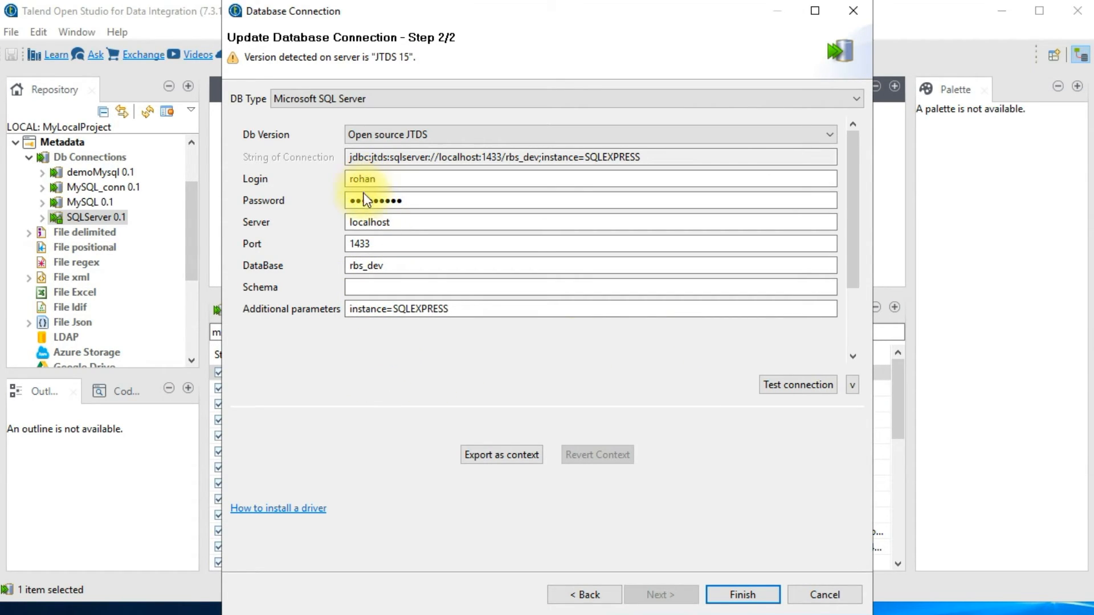
pyautogui.hotkey('shift', 'Tab')
pyautogui.hotkey('shift', 'Tab')
pyautogui.press('Tab')
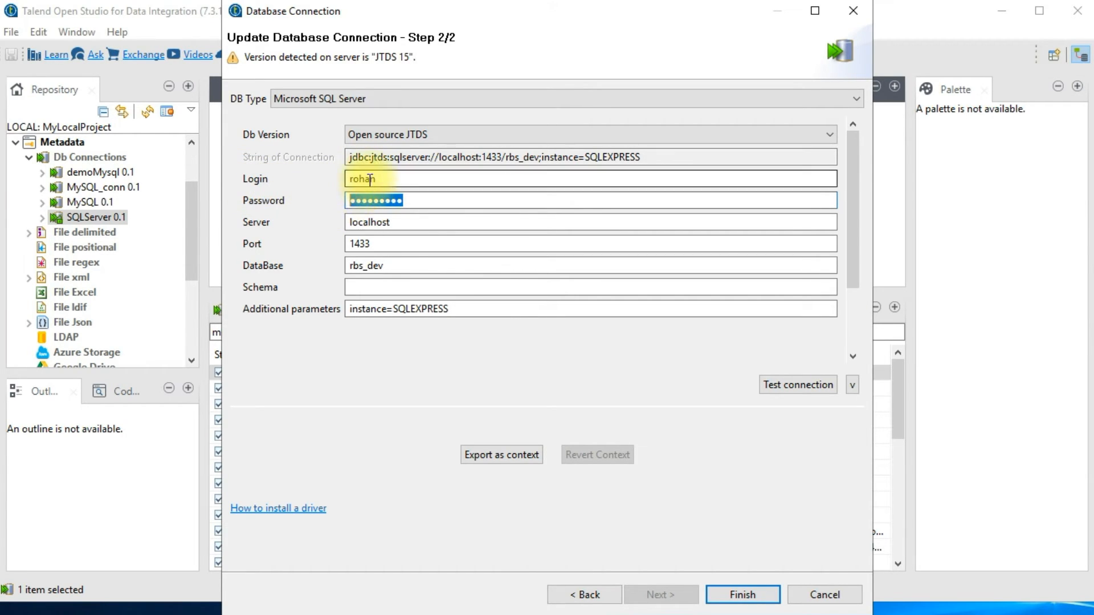
pyautogui.hotkey('shift', 'Tab')
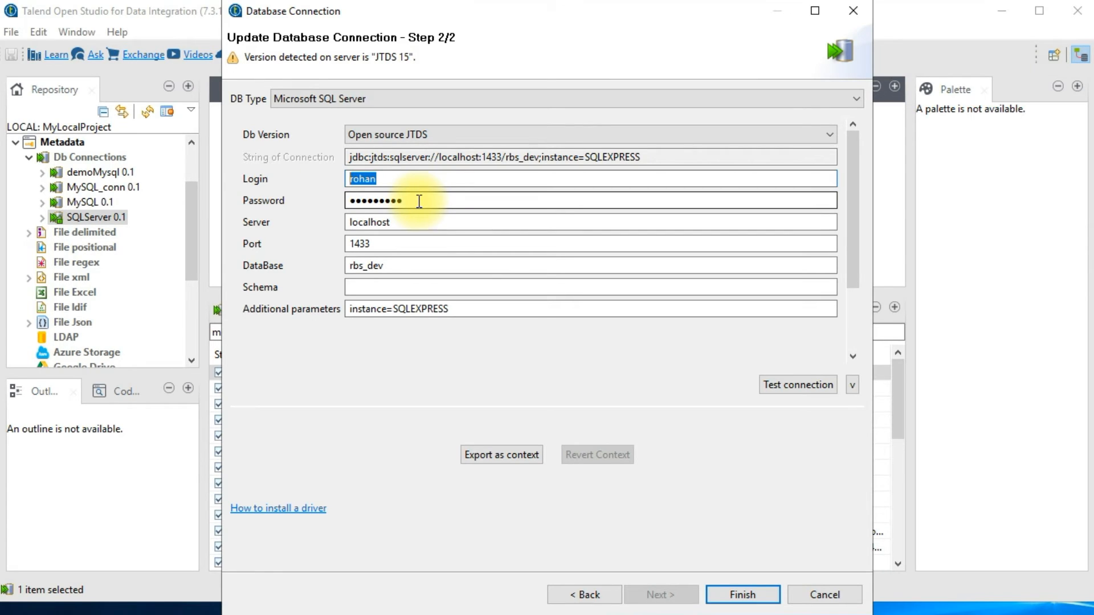
pyautogui.press('Tab')
pyautogui.press('Tab')
pyautogui.hotkey('shift', 'Tab')
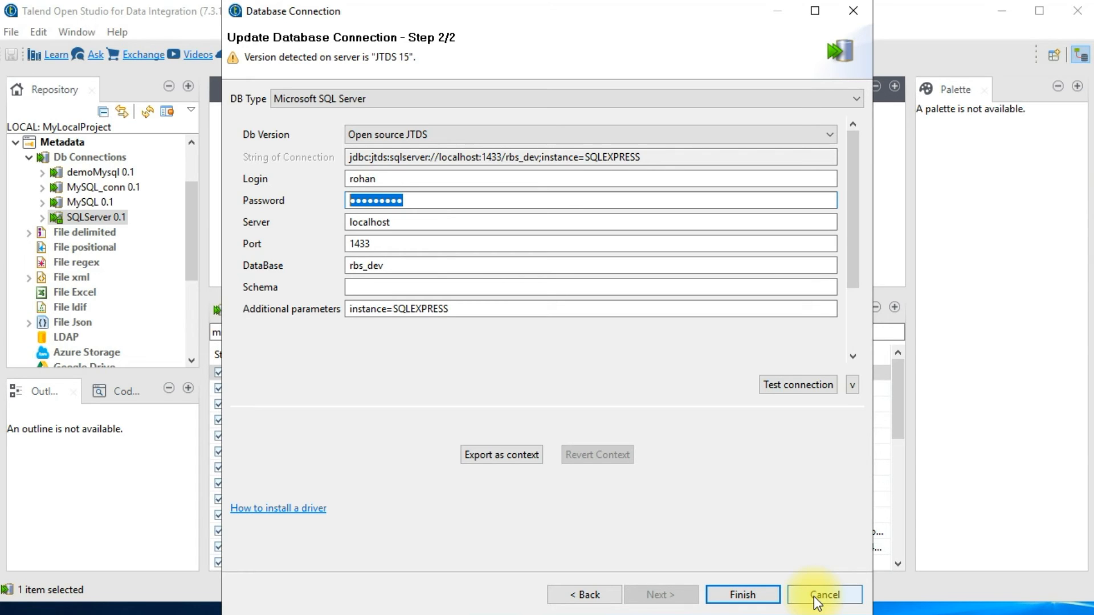
# Finish the SQLServer connection update and close the wizard
pyautogui.click(735, 592)
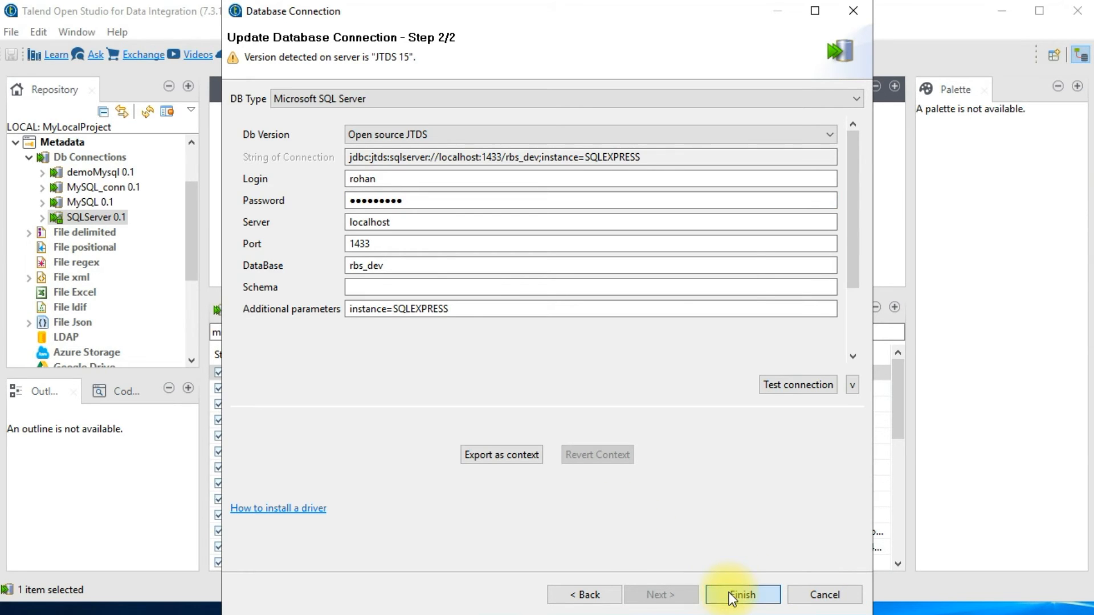
pyautogui.click(641, 325)
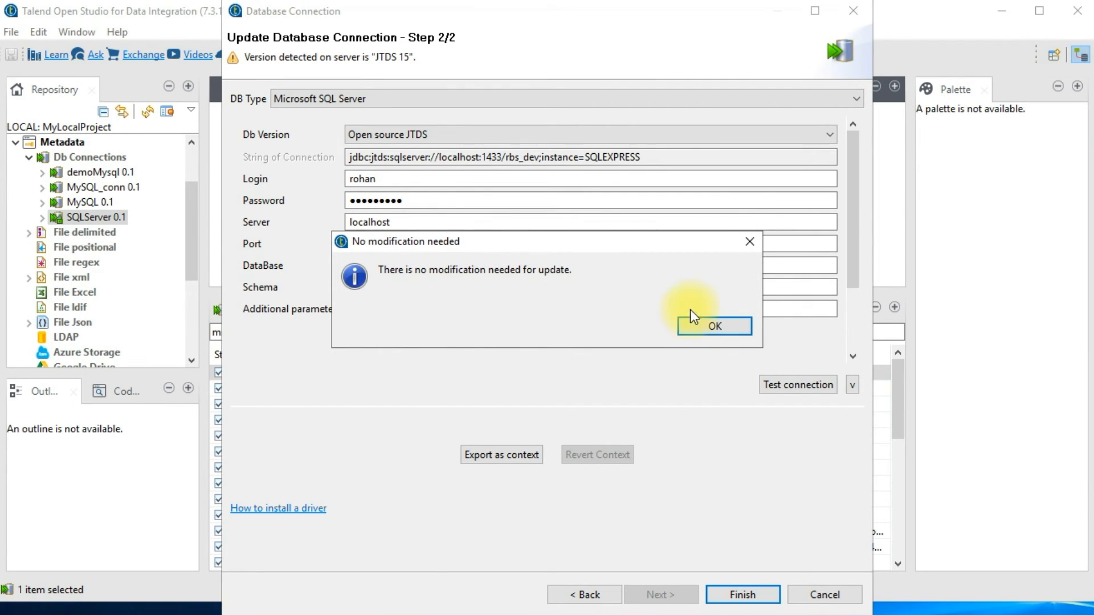
pyautogui.click(704, 328)
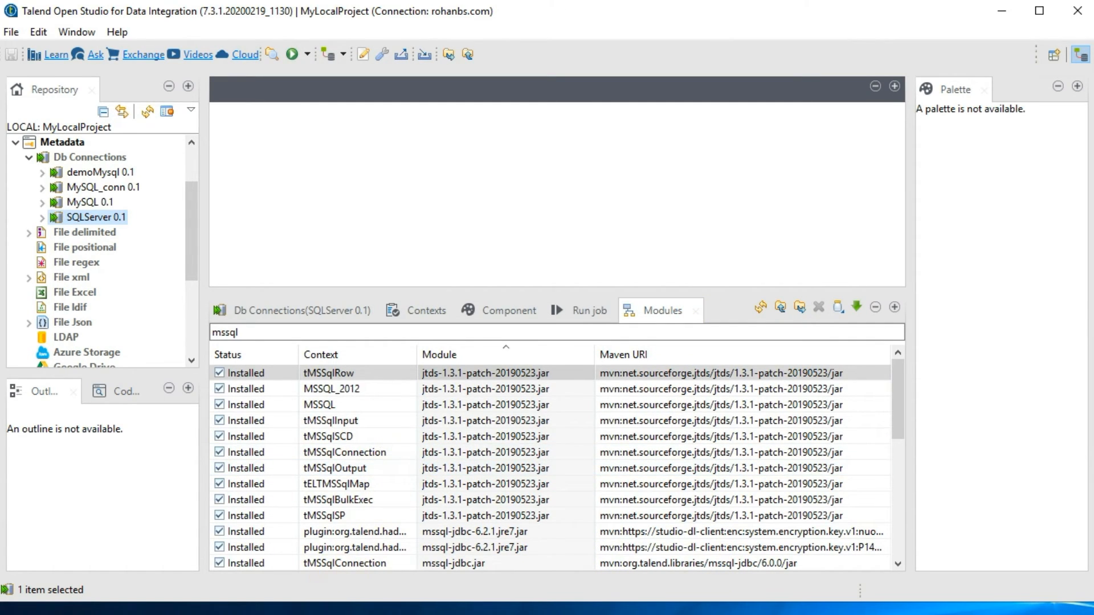
# Switch to File Explorer and go through jtds-1.3.1-dist to its x64\SSO folder containing ntlmauth.dll
pyautogui.hotkey('alt', 'Tab')
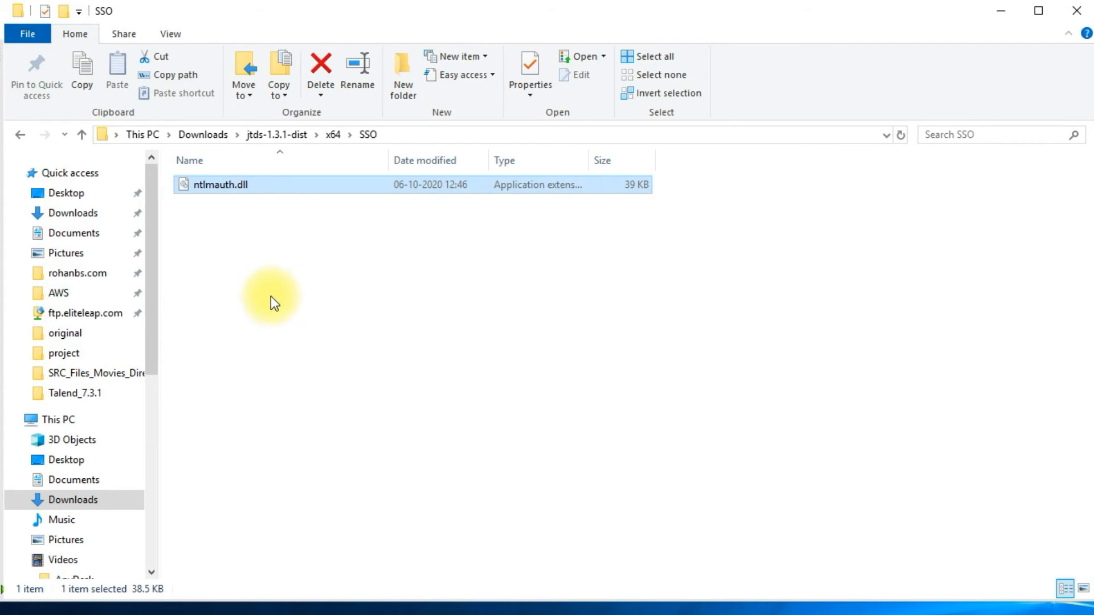
pyautogui.click(287, 134)
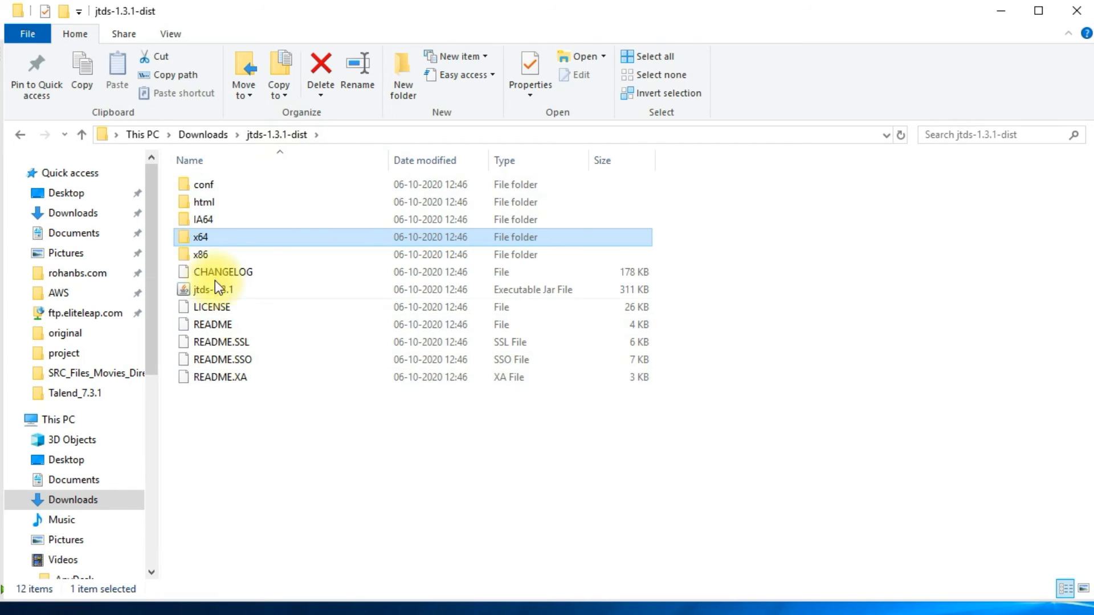
pyautogui.doubleClick(231, 236)
pyautogui.doubleClick(220, 194)
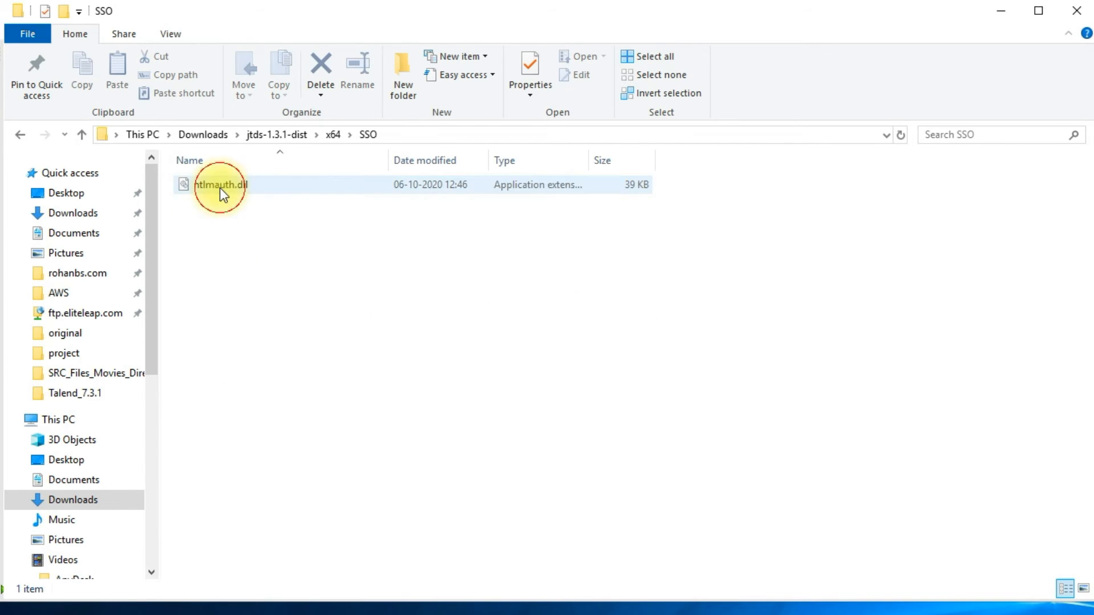
# Copy ntlmauth.dll from the jTDS x64\SSO folder
pyautogui.click(205, 192)
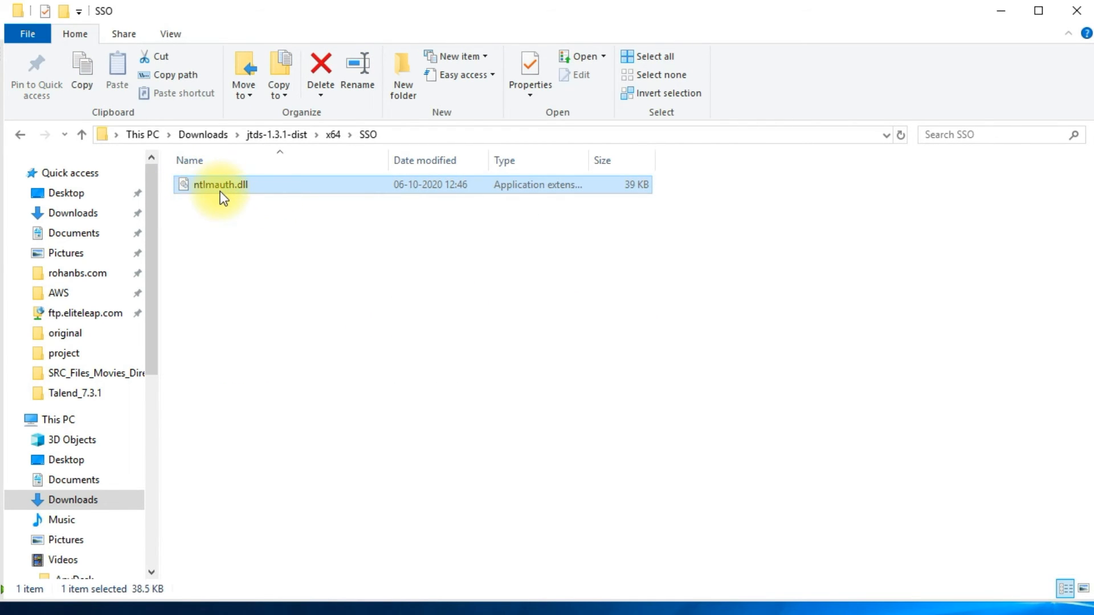
pyautogui.moveTo(229, 192)
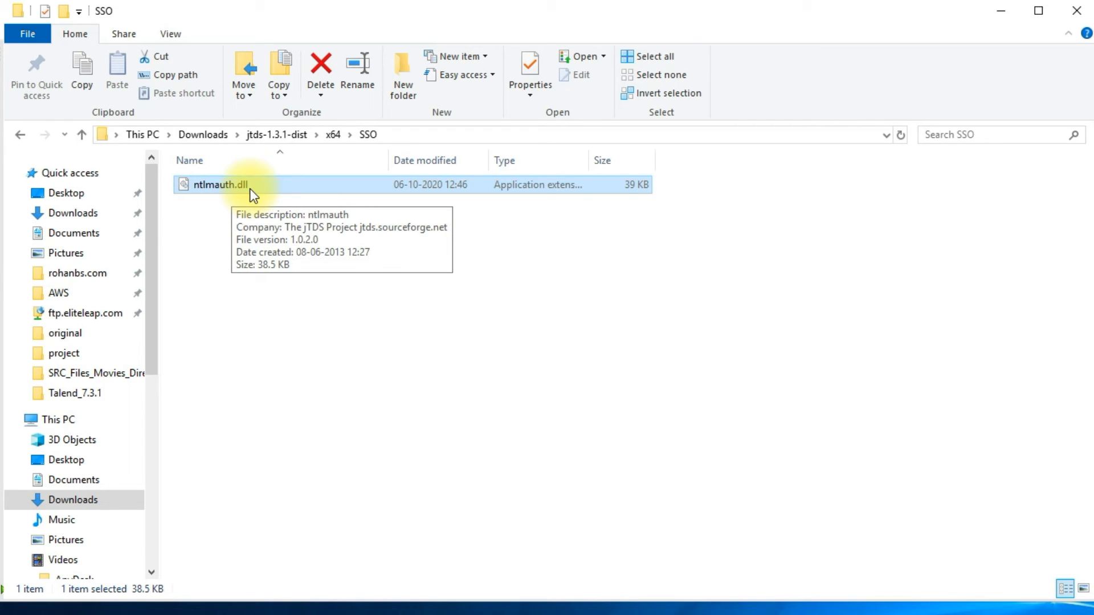
pyautogui.hotkey('ctrl', 'c')
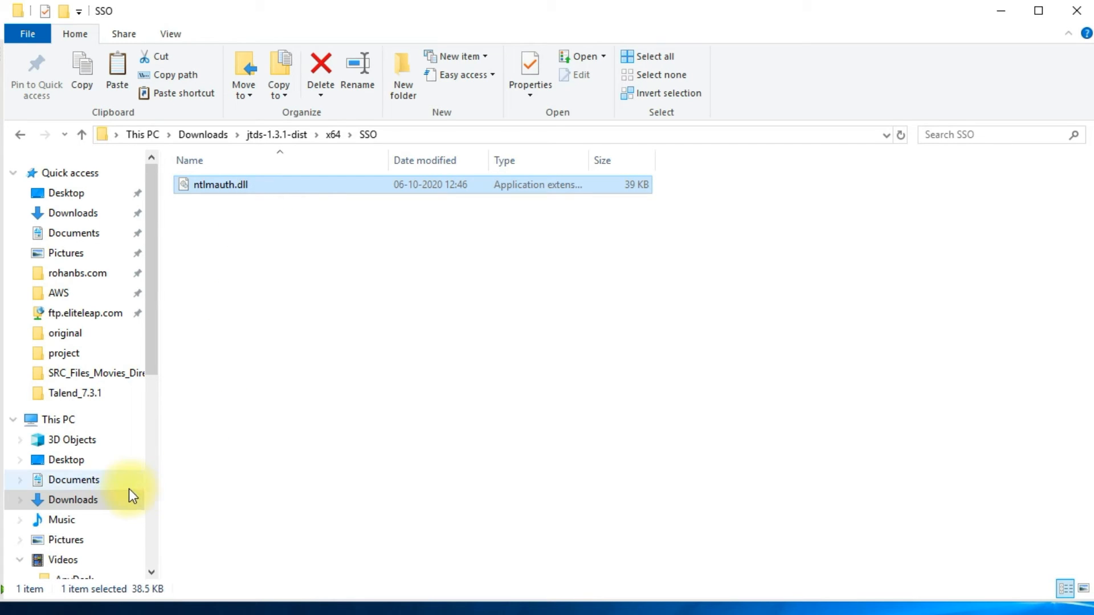
# Go to the bin folder of jdk1.8.0_261 under Program Files\Java on the C: drive
pyautogui.click(71, 420)
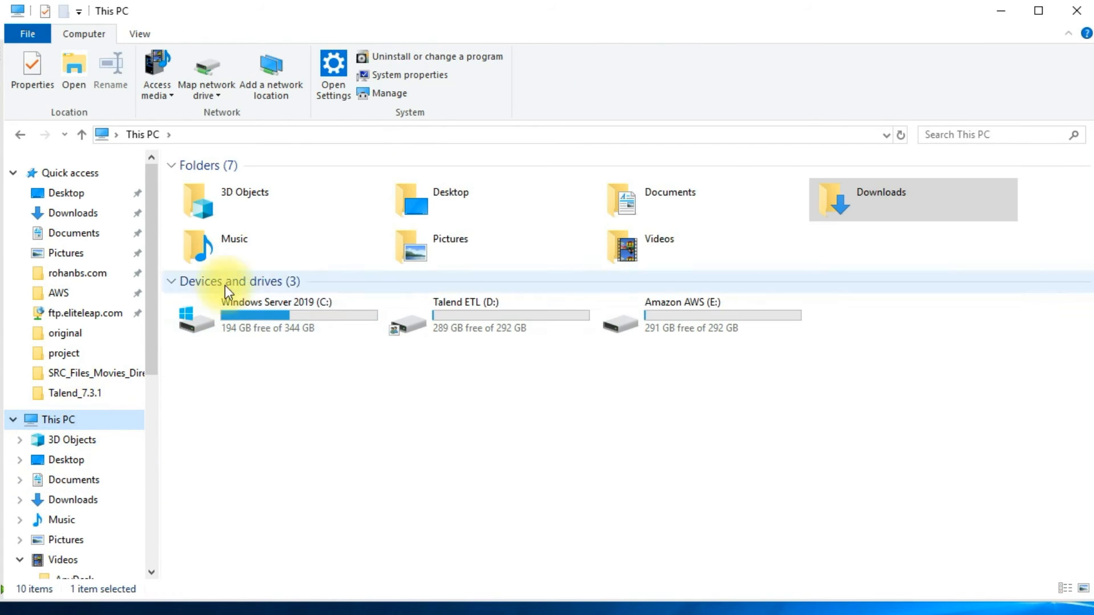
pyautogui.doubleClick(301, 326)
pyautogui.click(276, 238)
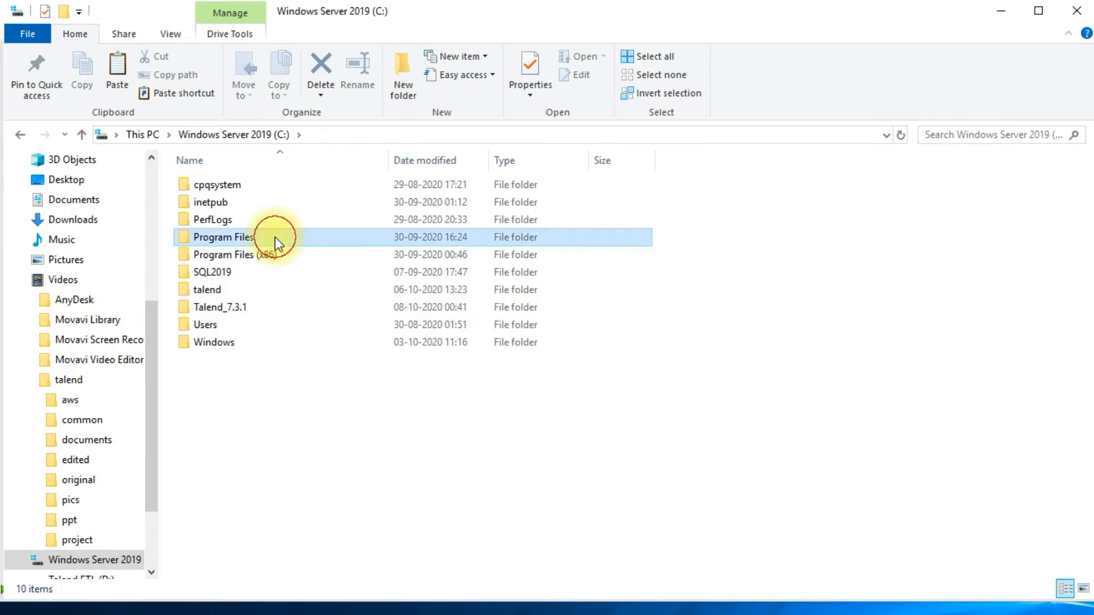
pyautogui.doubleClick(274, 237)
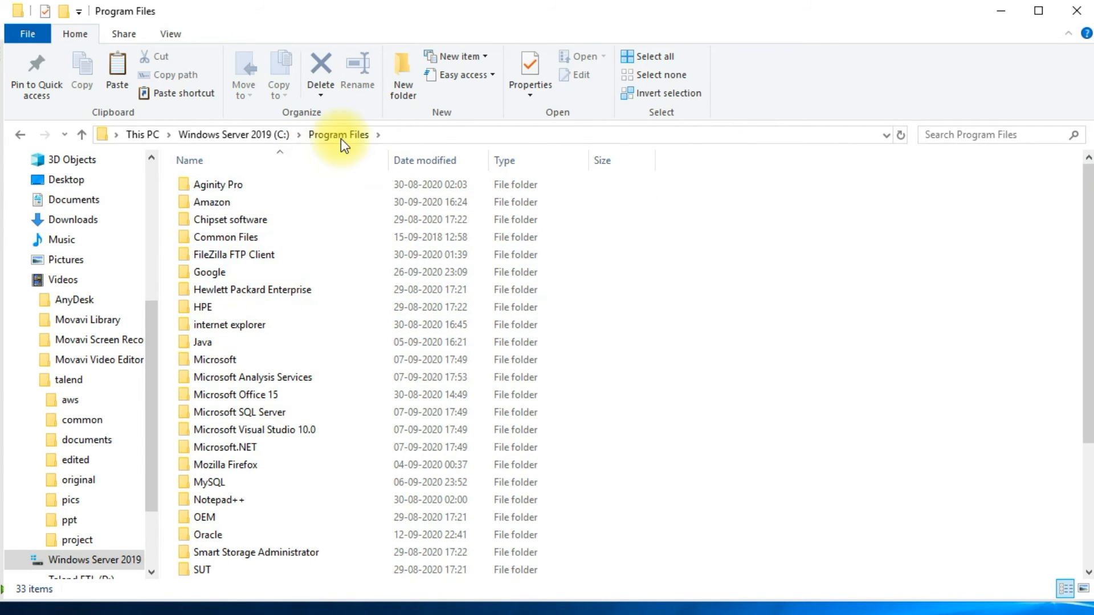
pyautogui.doubleClick(218, 341)
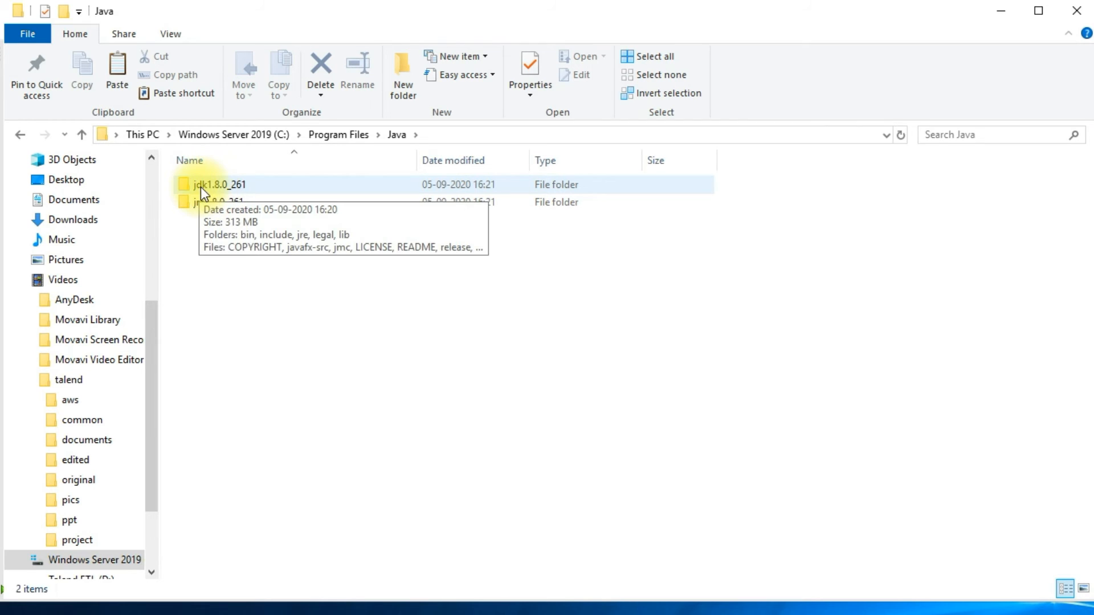
pyautogui.doubleClick(219, 188)
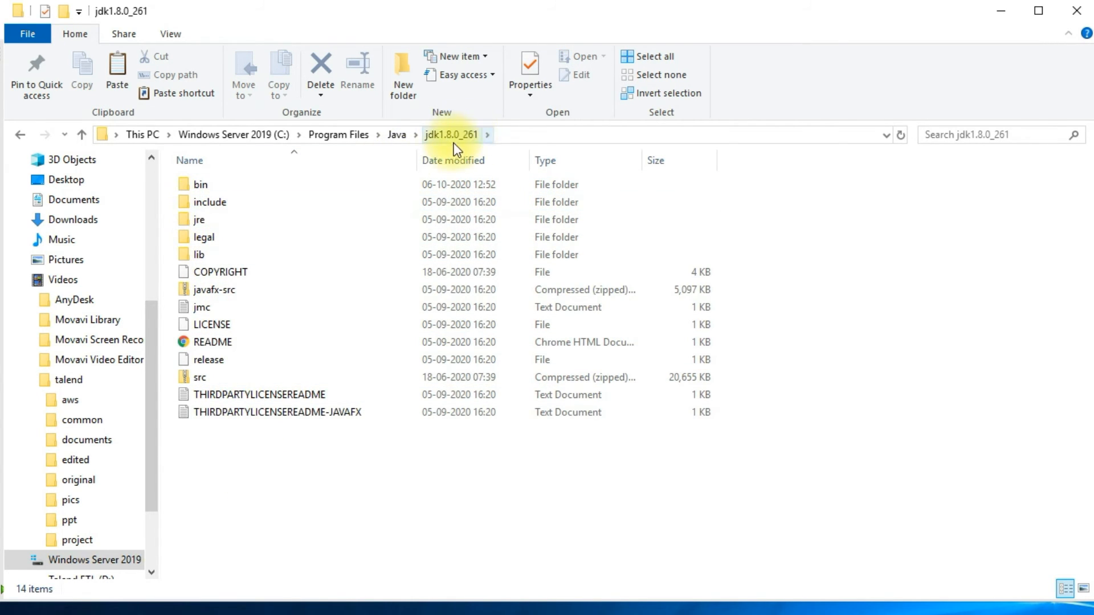
pyautogui.doubleClick(222, 186)
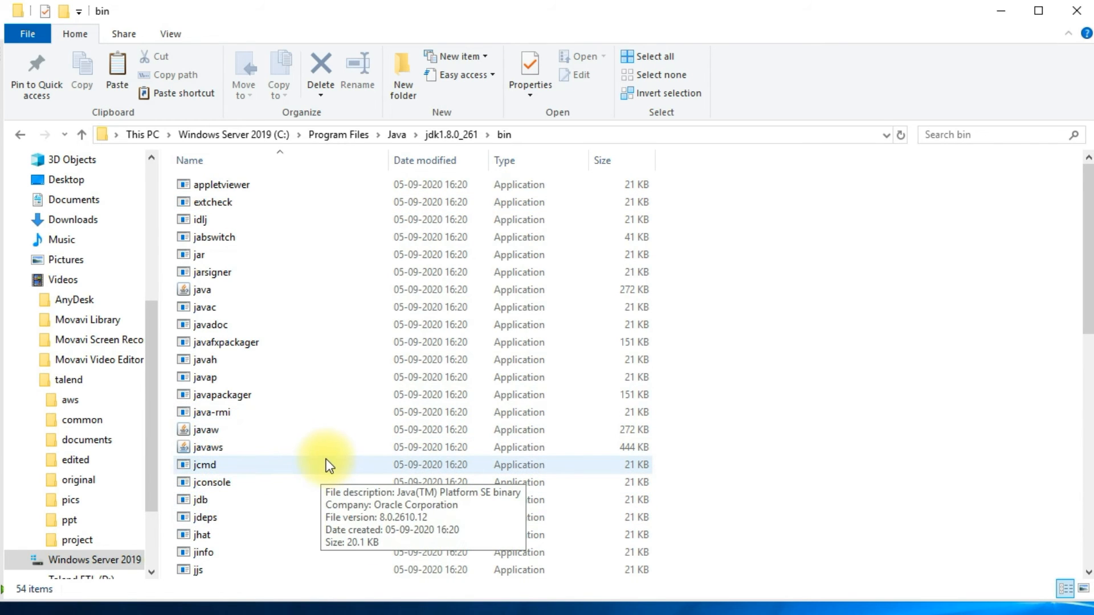
# Locate ntlmauth.dll among the files in the JDK bin folder and select it
pyautogui.scroll(-2, 320, 460)
pyautogui.scroll(-8, 320, 460)
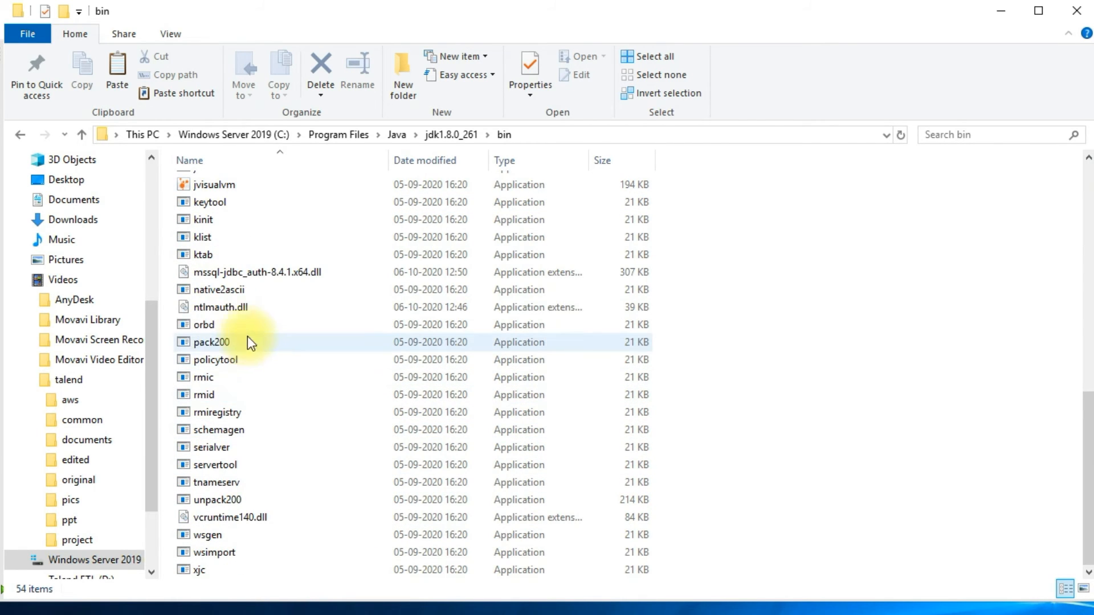
pyautogui.click(246, 309)
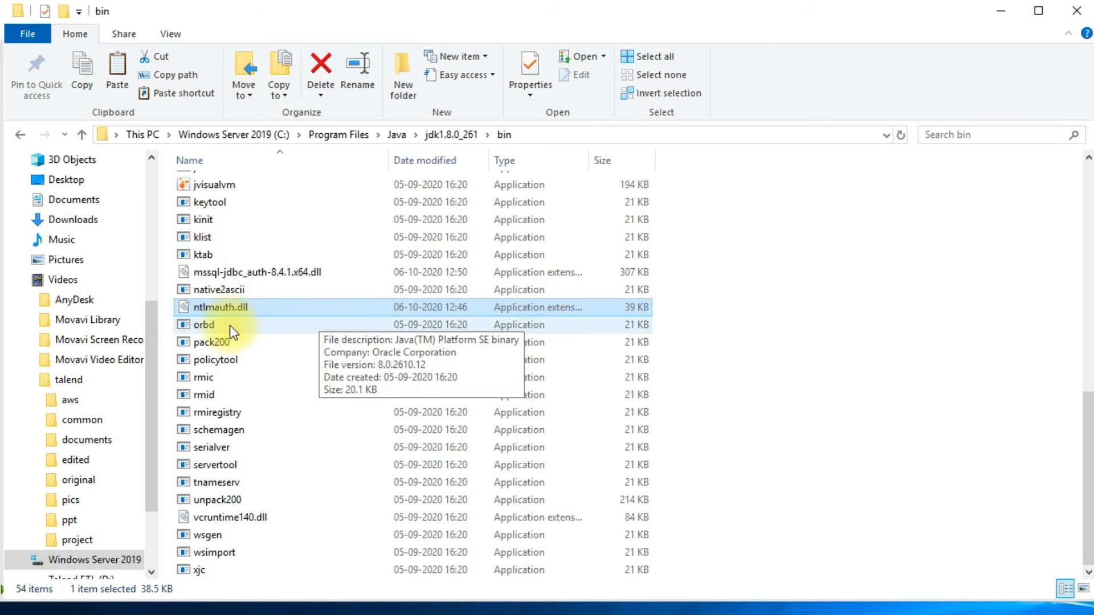
pyautogui.moveTo(249, 313)
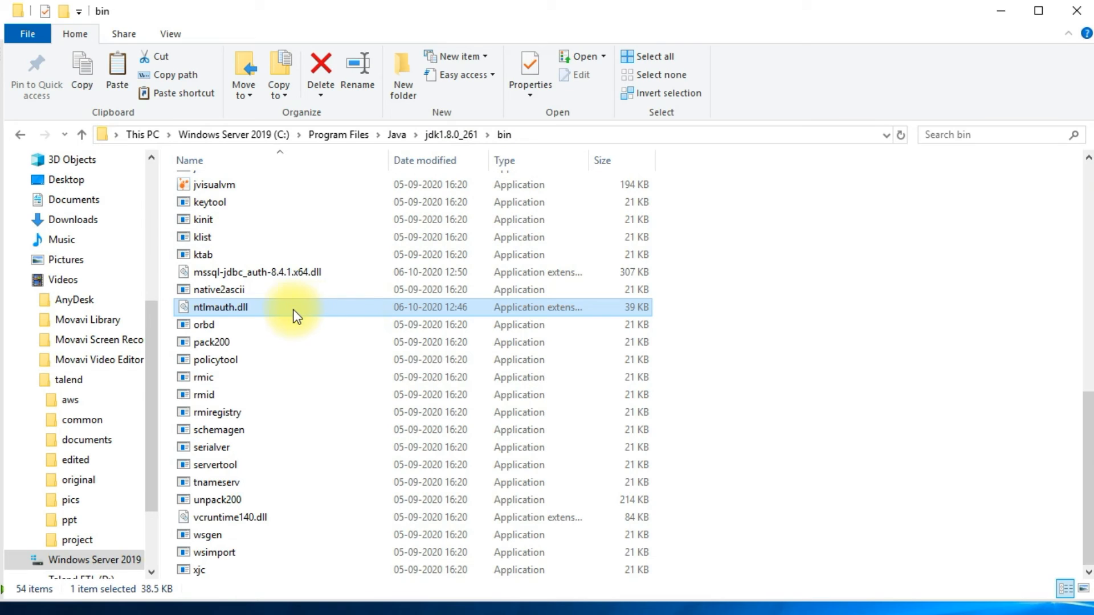
pyautogui.moveTo(285, 315)
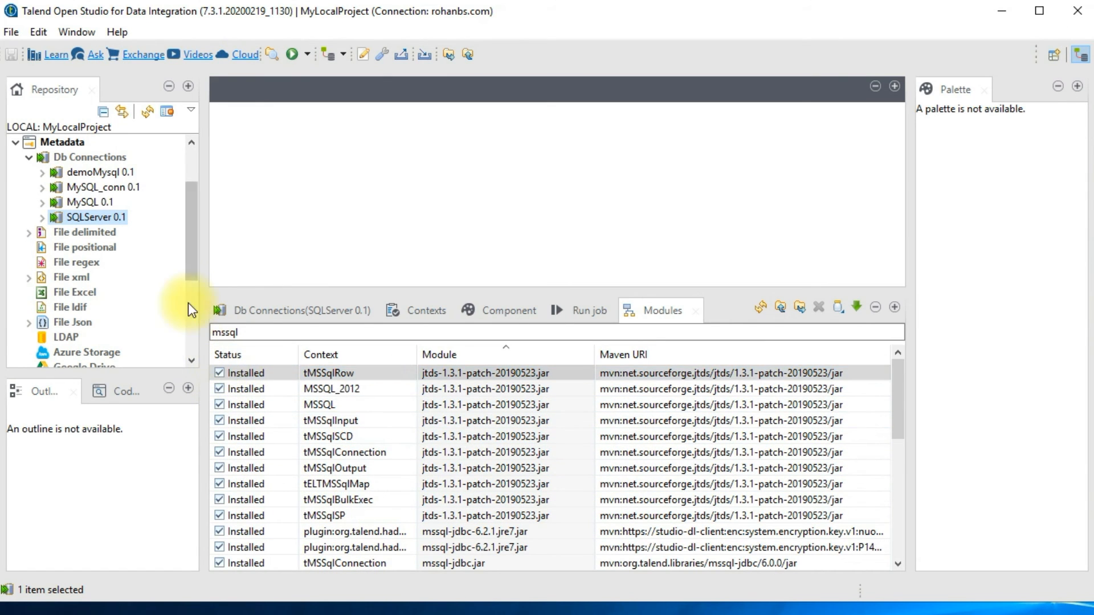
# Switch to Talend Open Studio, open the SQLServer connection's parameters for editing, and clear the login and password
pyautogui.doubleClick(88, 222)
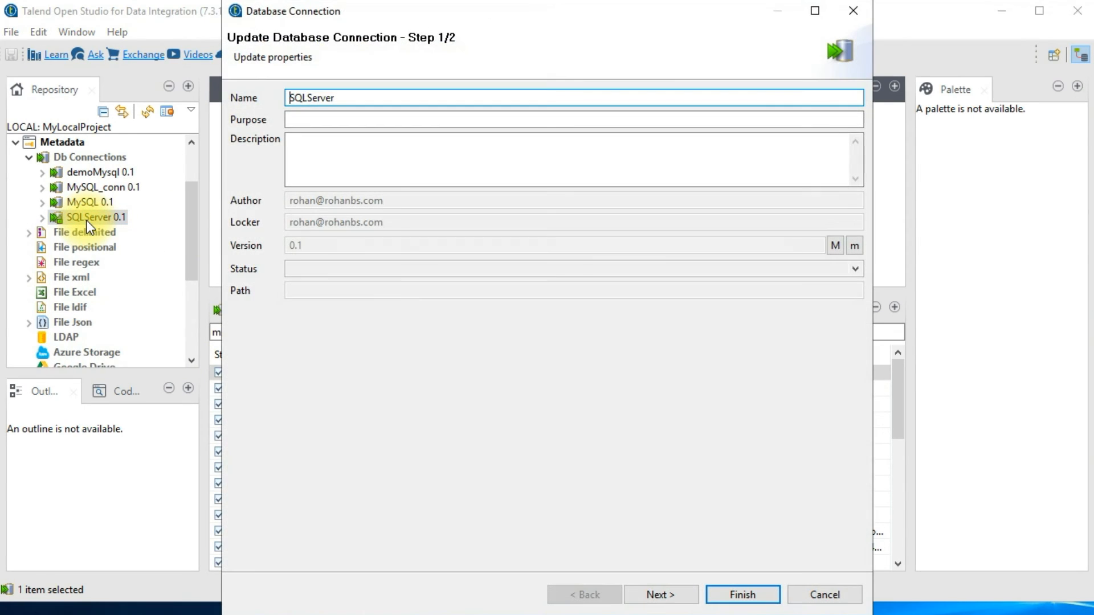
pyautogui.click(652, 590)
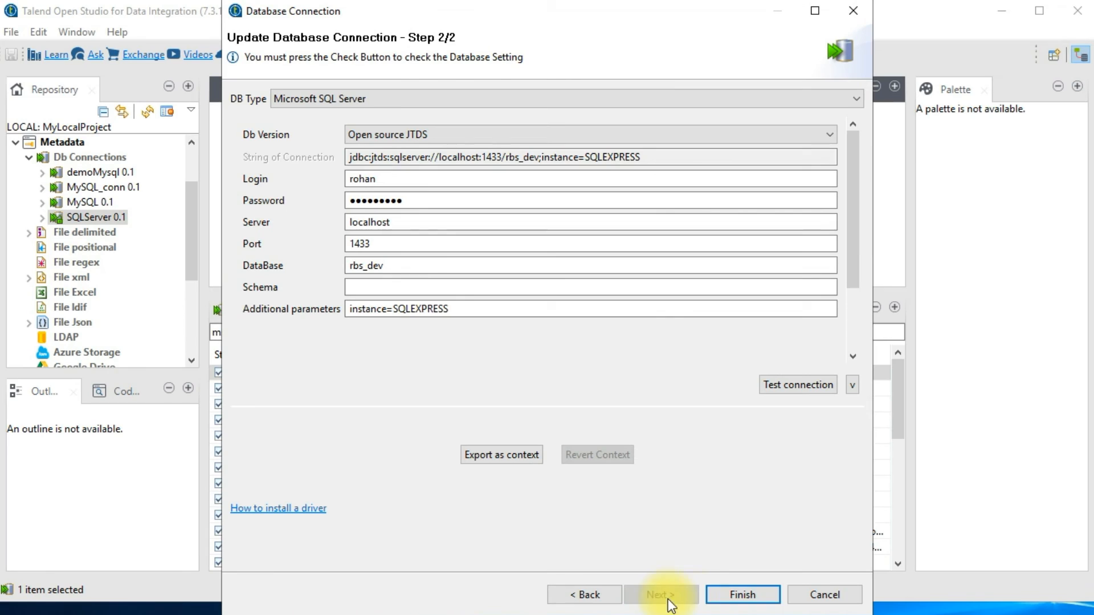
pyautogui.doubleClick(398, 178)
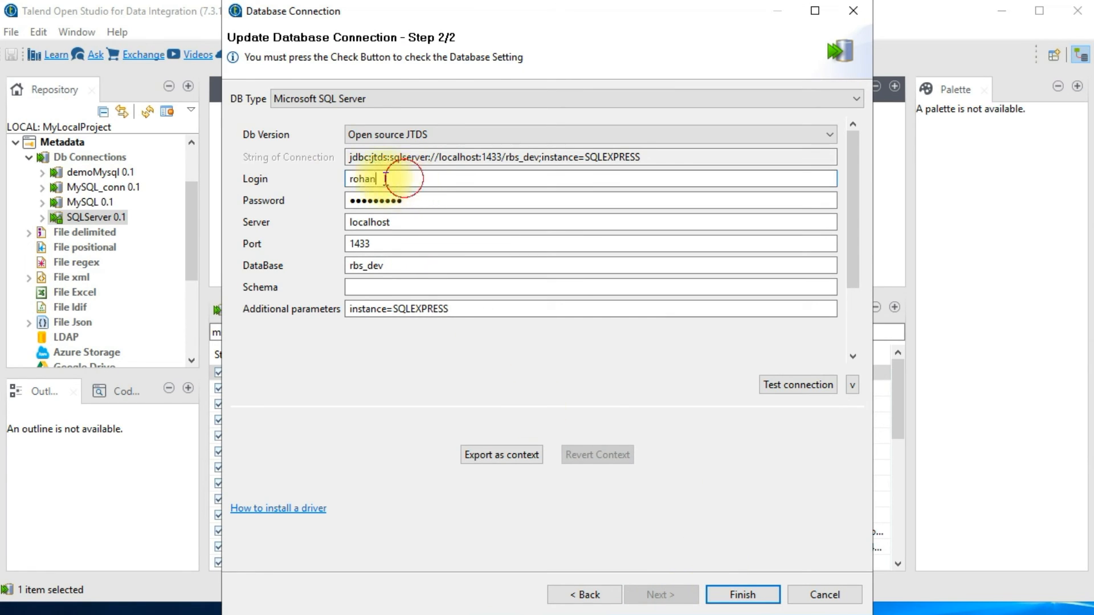
pyautogui.press('BackSpace')
pyautogui.doubleClick(372, 207)
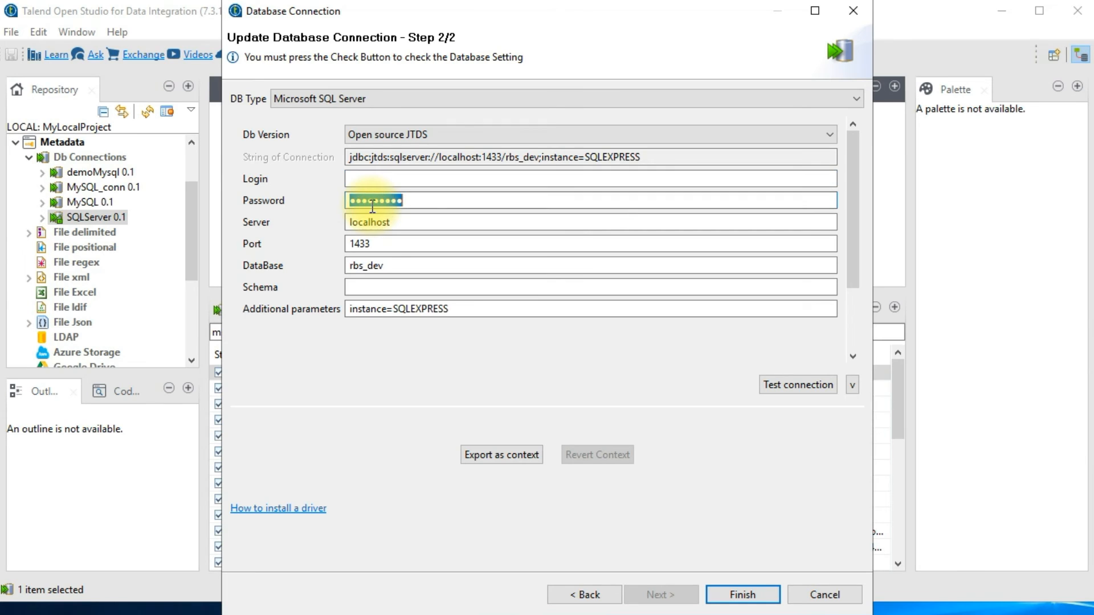
pyautogui.press('BackSpace')
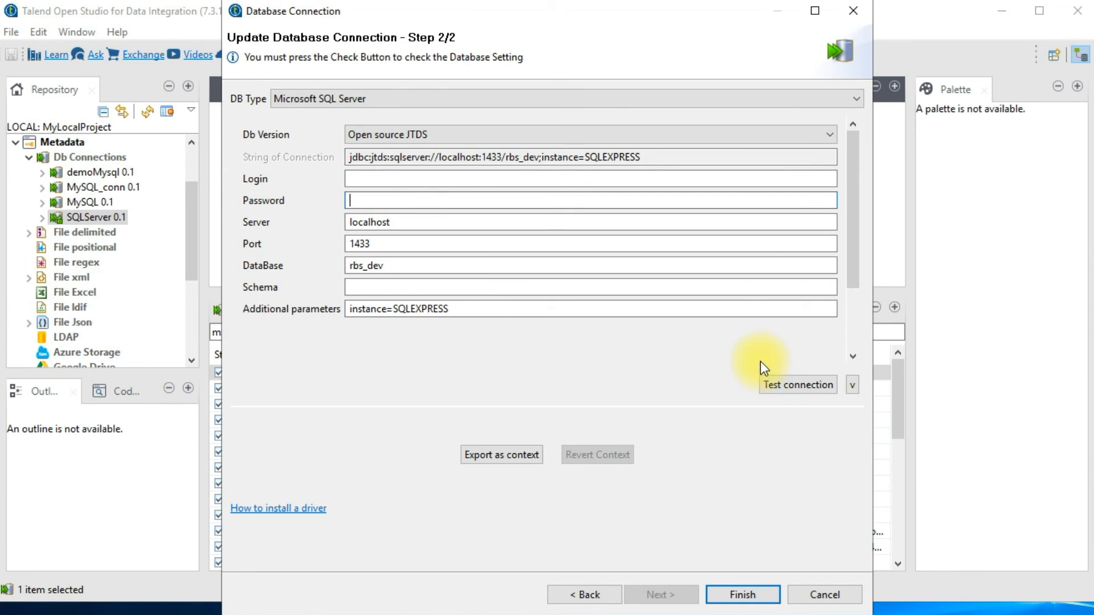
# Test the SQLServer connection without credentials, then finish the update and apply it to job_best_practice_demo
pyautogui.click(778, 391)
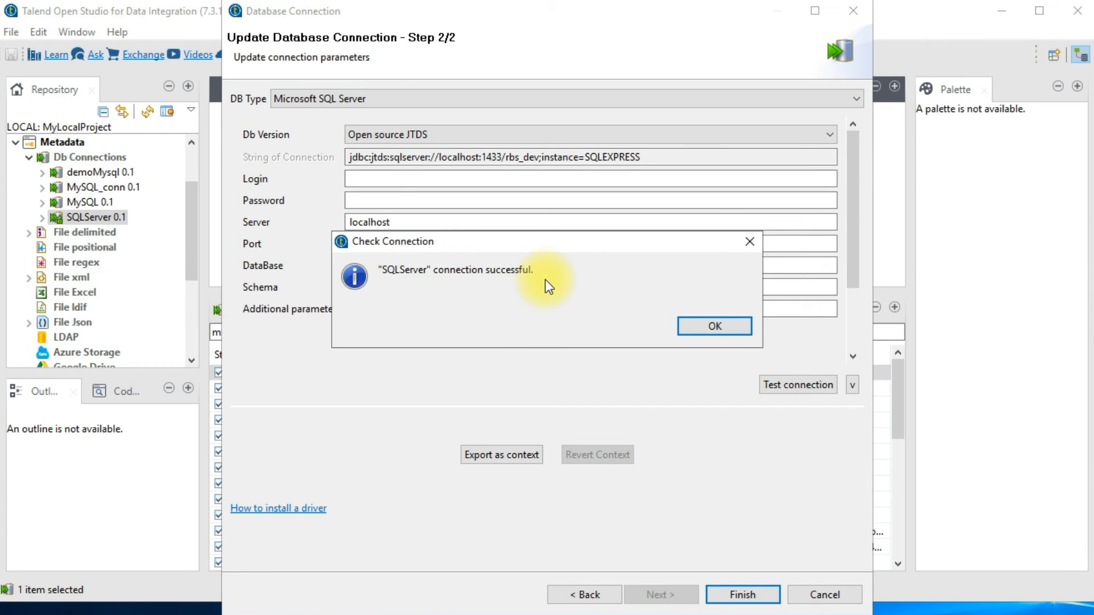
pyautogui.click(710, 326)
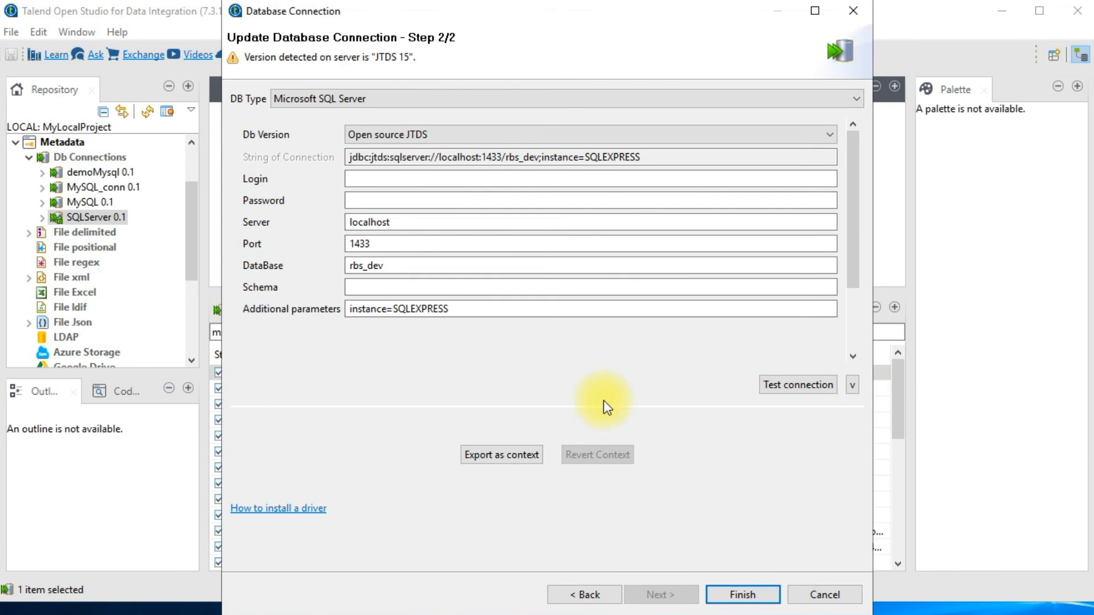
pyautogui.click(731, 593)
pyautogui.click(605, 332)
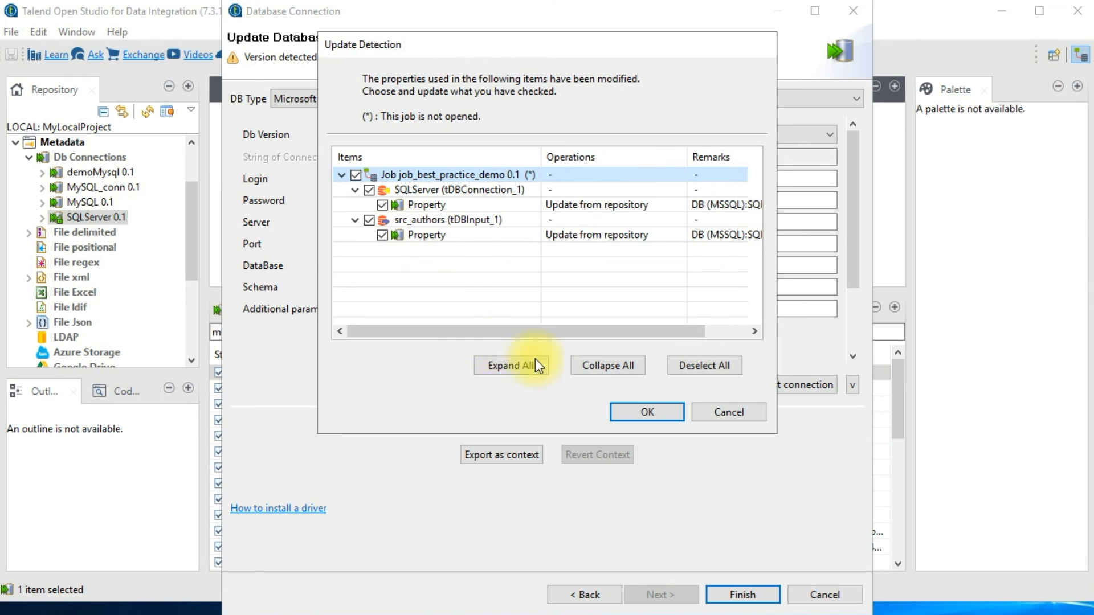
pyautogui.click(627, 411)
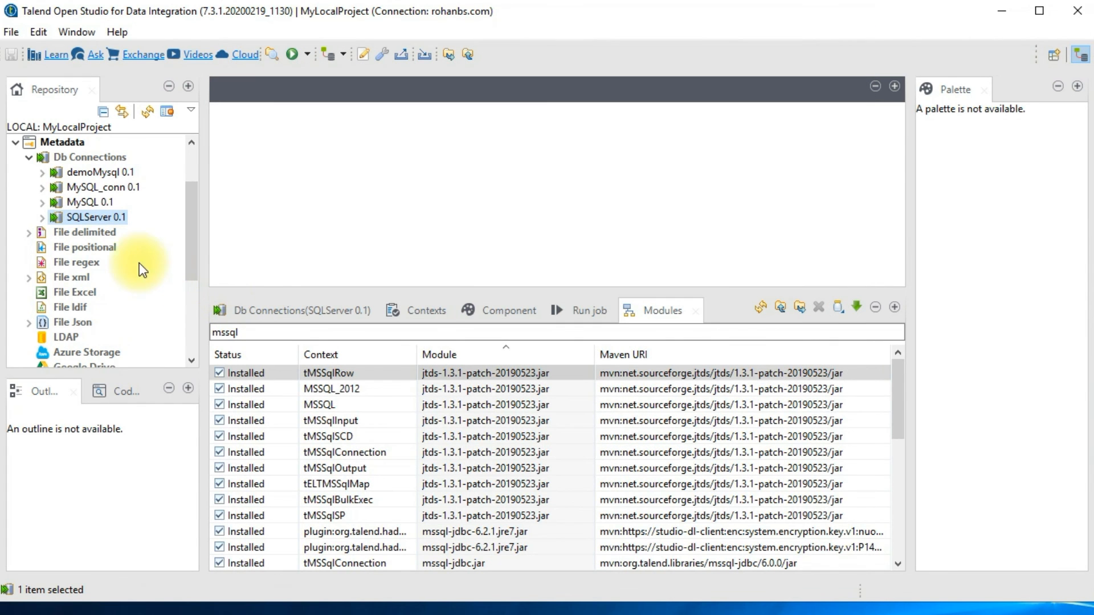
# Start Retrieve Schema for the SQLServer connection, using the name filter % for tables, views and synonyms
pyautogui.click(42, 217)
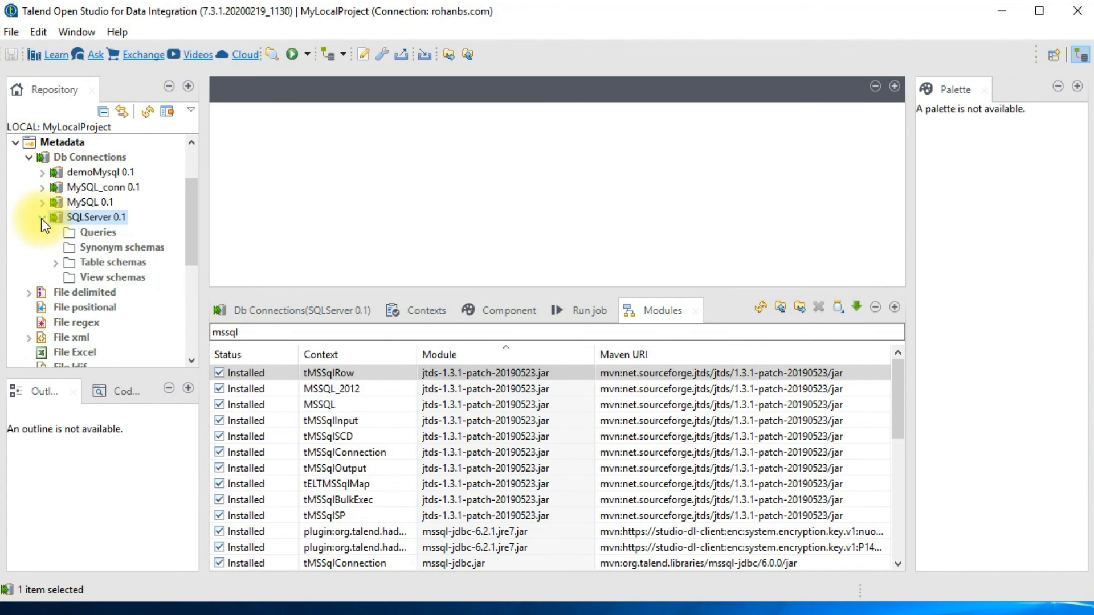
pyautogui.click(55, 263)
pyautogui.rightClick(101, 217)
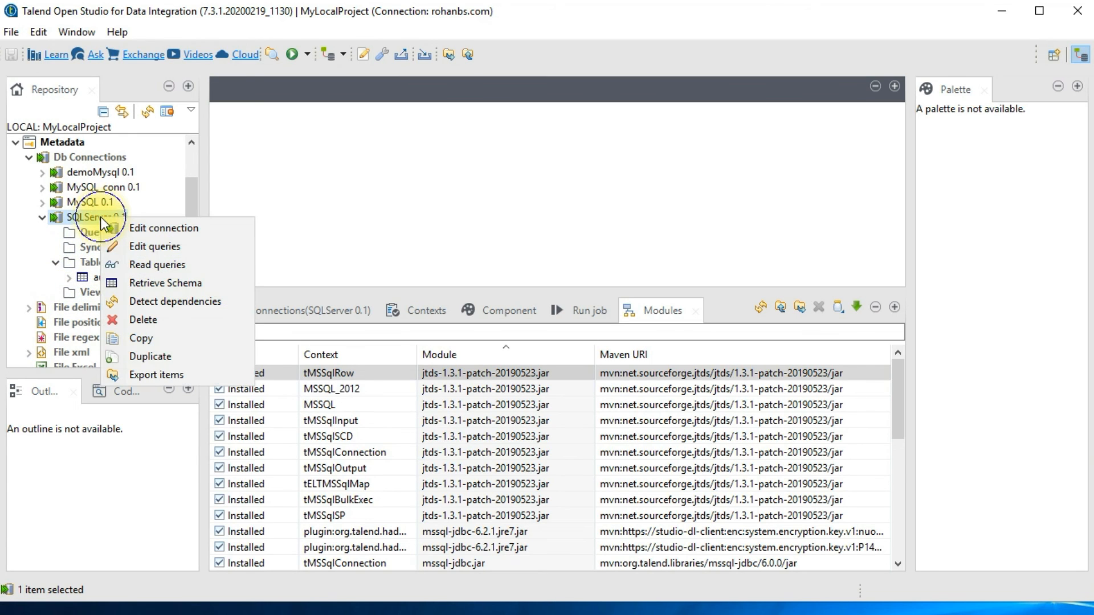
pyautogui.click(134, 283)
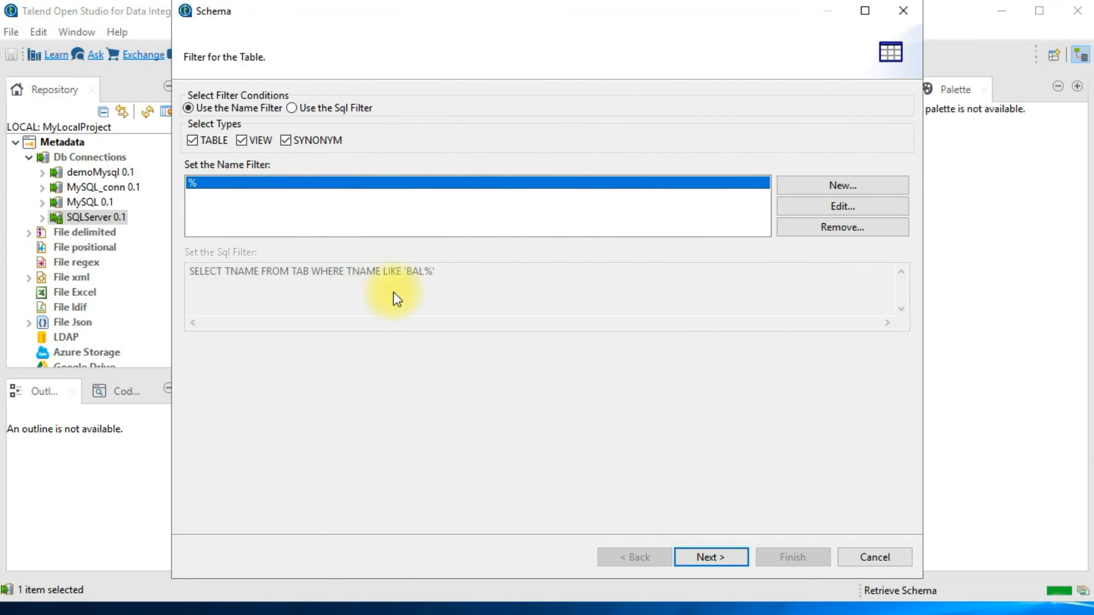
pyautogui.click(705, 558)
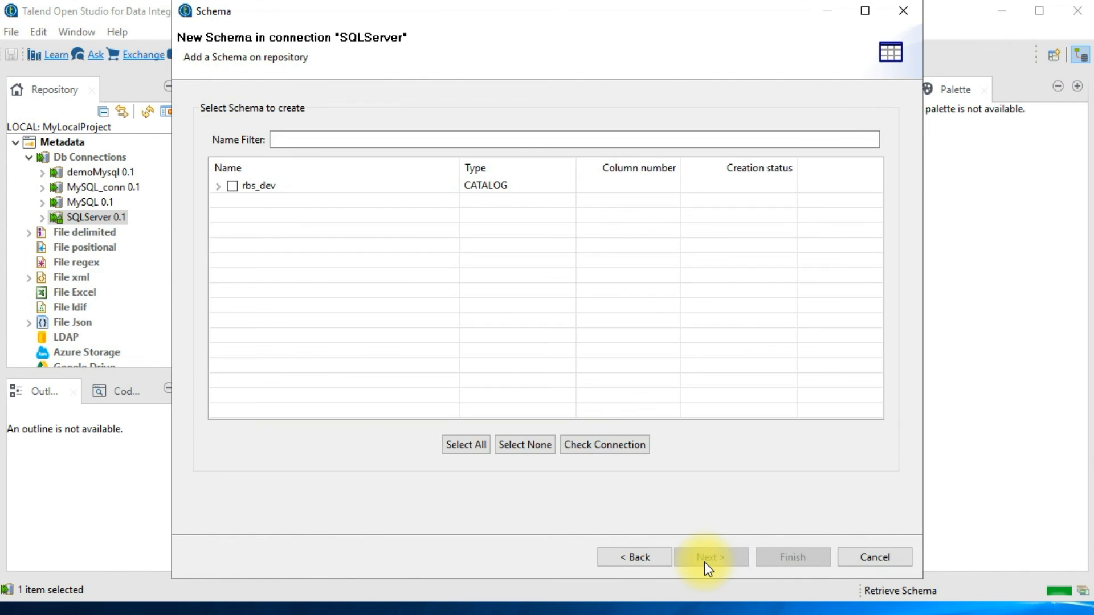
# Select the author_details, authors, authors_match and error_info tables in the dbo schema of rbs_dev
pyautogui.click(218, 186)
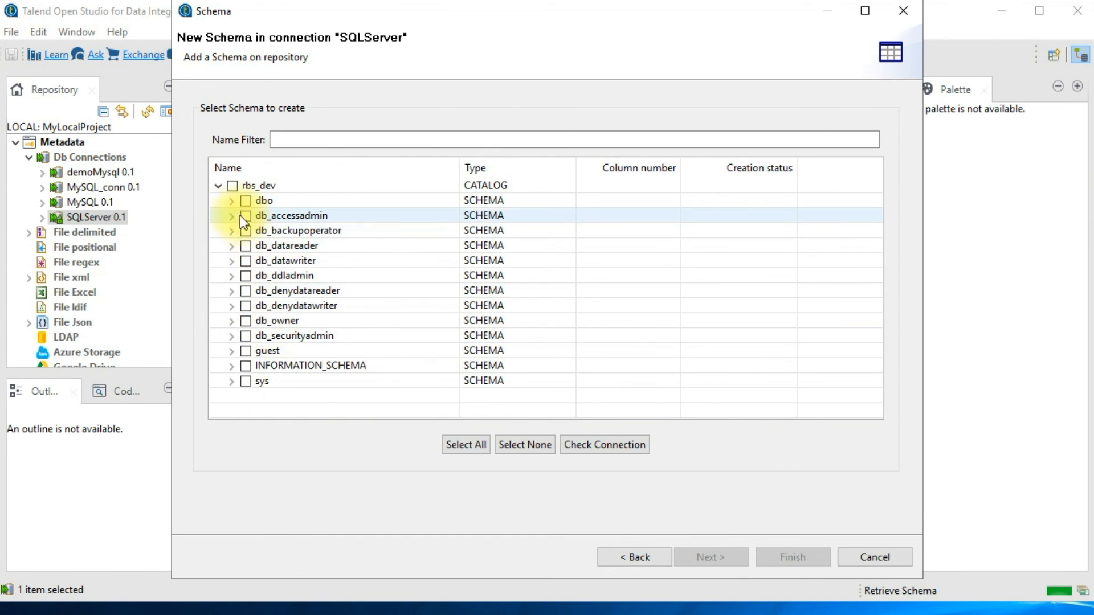
pyautogui.click(231, 200)
pyautogui.click(259, 215)
pyautogui.click(258, 230)
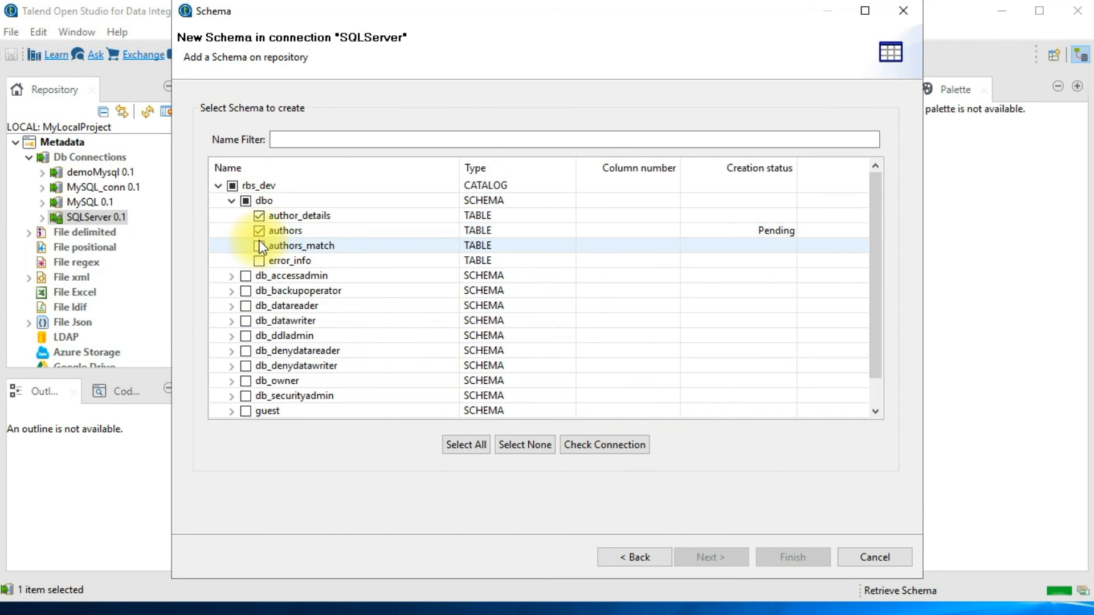
pyautogui.click(260, 245)
pyautogui.click(258, 260)
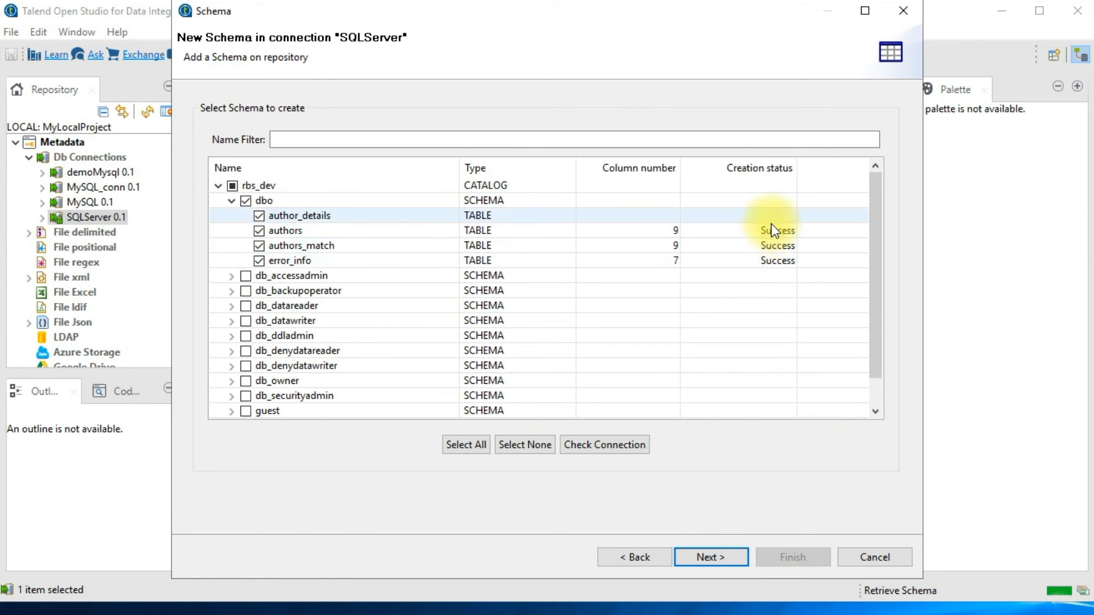
# Finish adding the retrieved schemas to the repository and select authors under SQLServer's table schemas
pyautogui.click(712, 557)
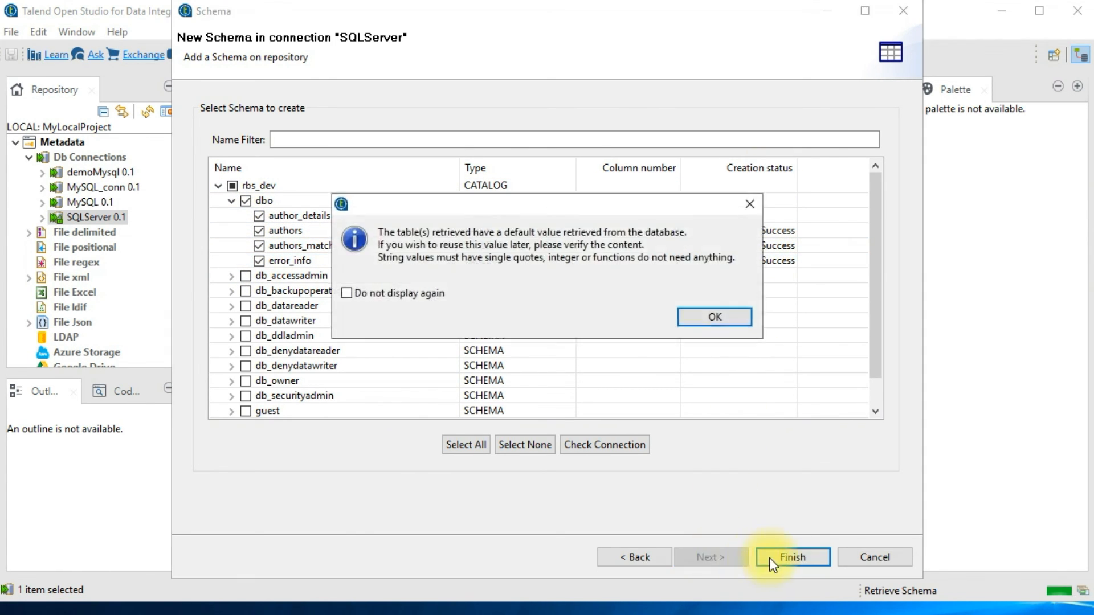
pyautogui.click(703, 324)
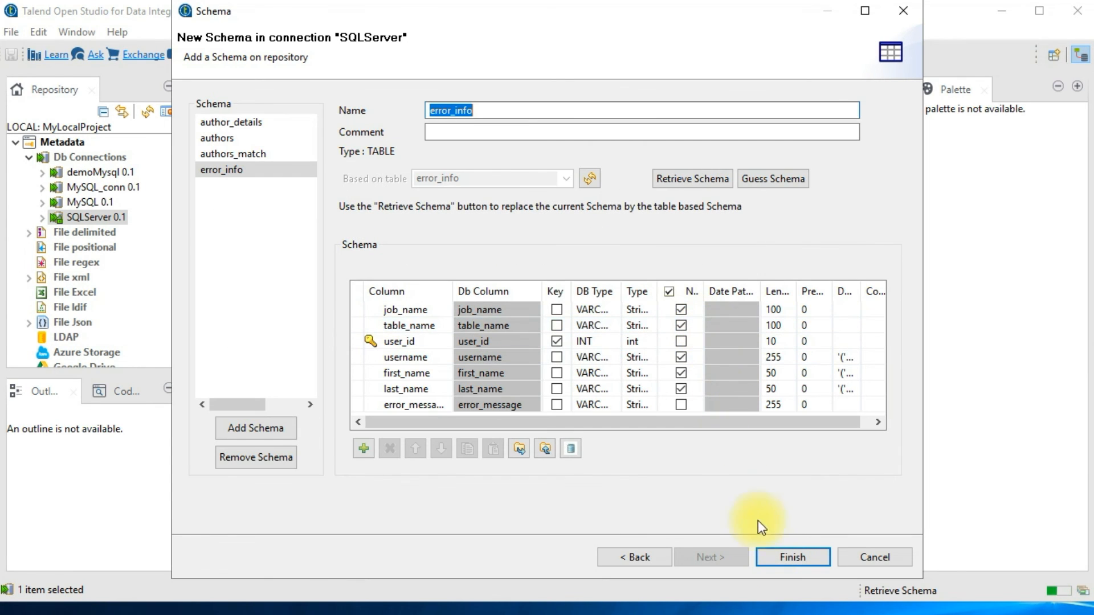
pyautogui.click(800, 552)
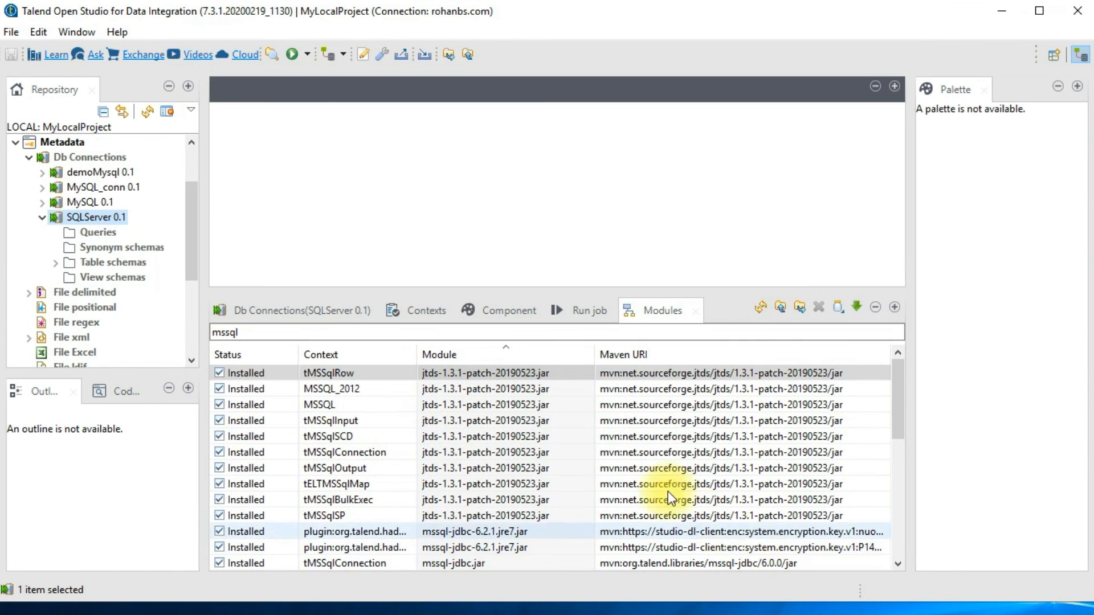
pyautogui.click(56, 264)
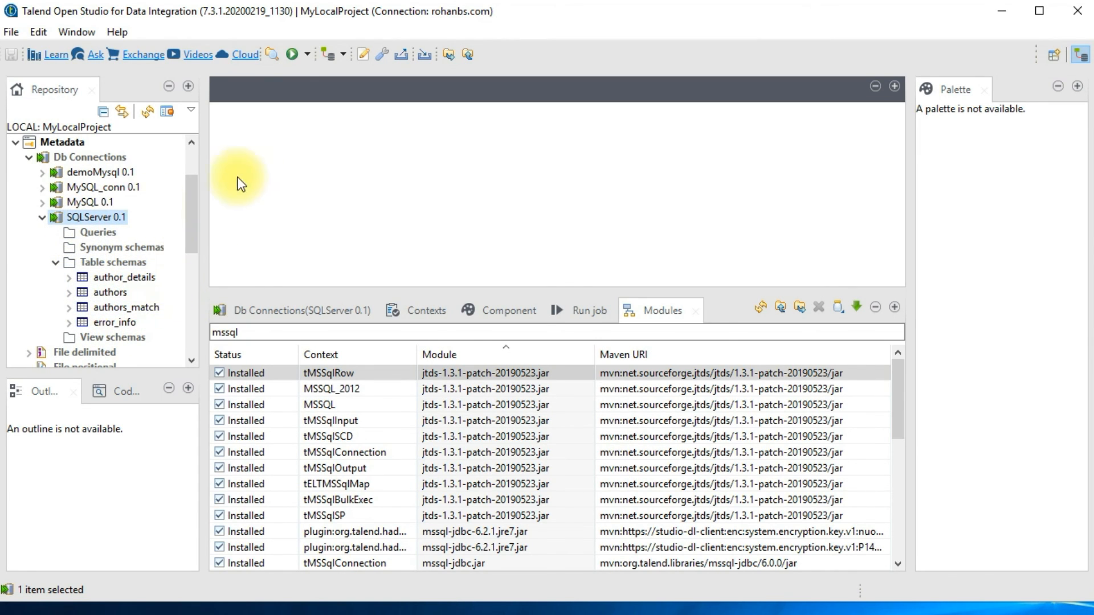
pyautogui.moveTo(107, 289); pyautogui.dragTo(188, 296)
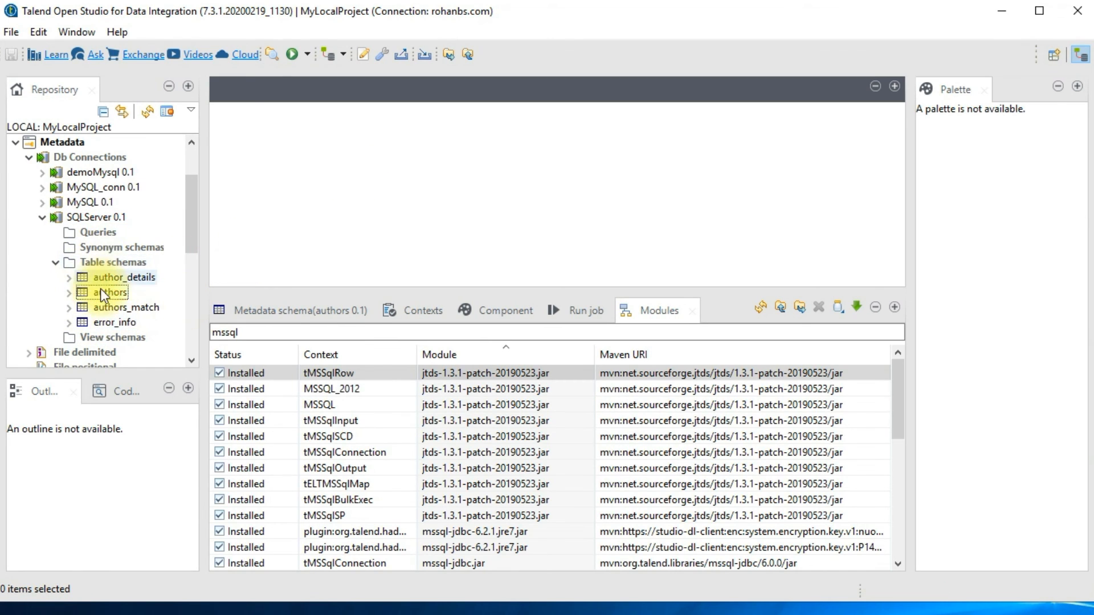